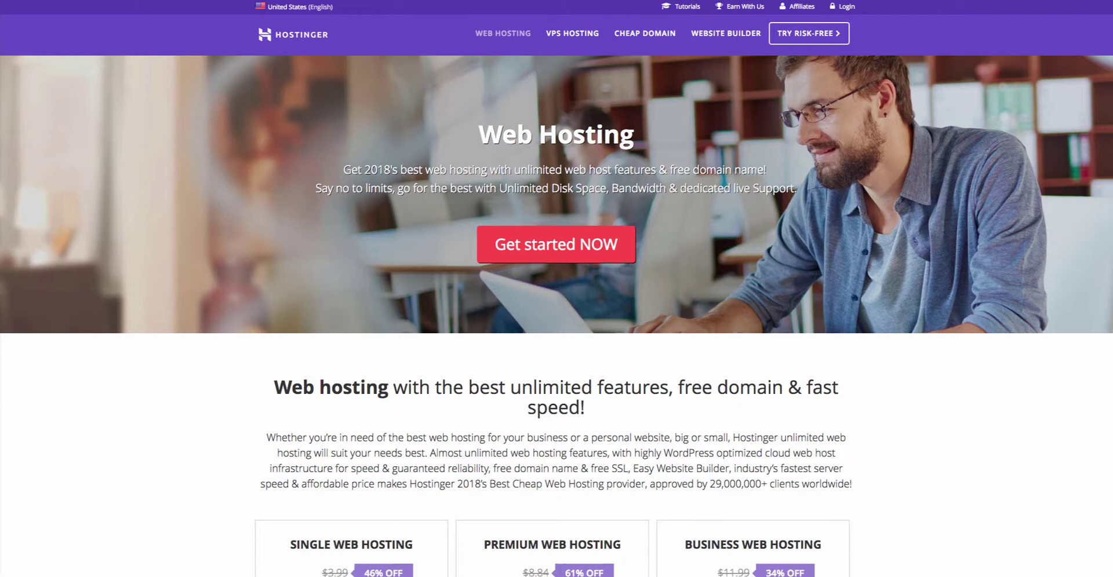
Step: Review the Single, Premium and Business web hosting plans, comparing their prices and included features
scroll(556, 290, "down", 3)
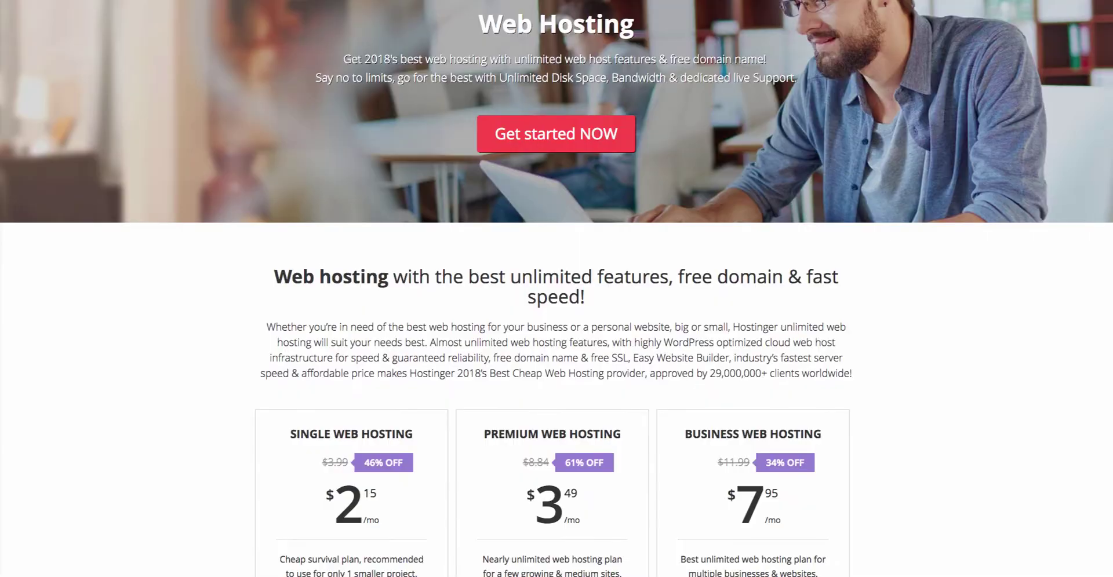
scroll(556, 290, "down", 3)
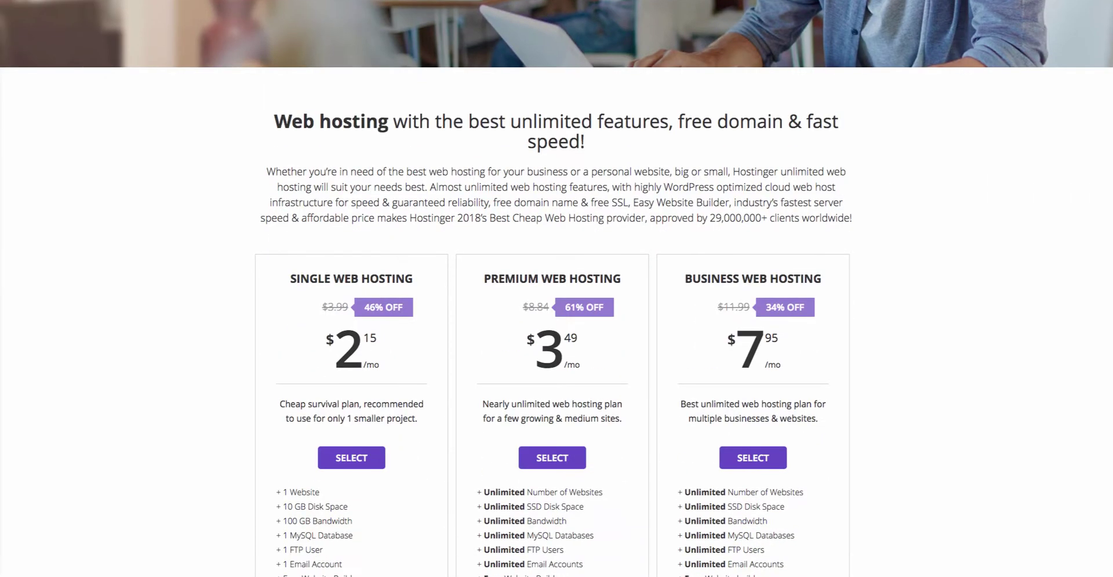
scroll(556, 290, "down", 2)
scroll(557, 290, "up", 1)
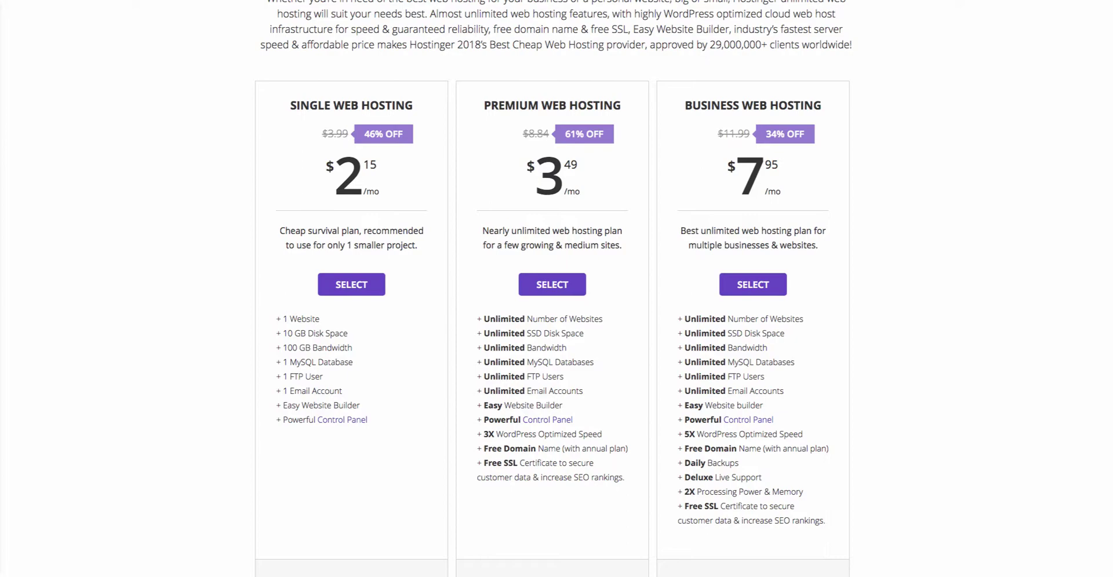
scroll(557, 290, "up", 3)
scroll(557, 290, "down", 1)
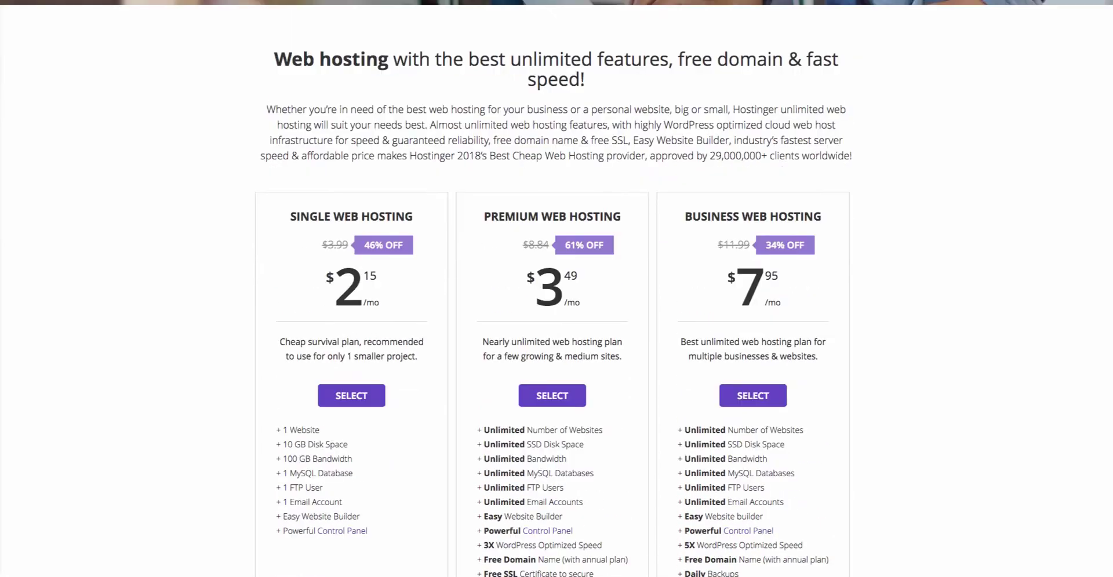
scroll(556, 290, "down", 1)
scroll(556, 290, "up", 6)
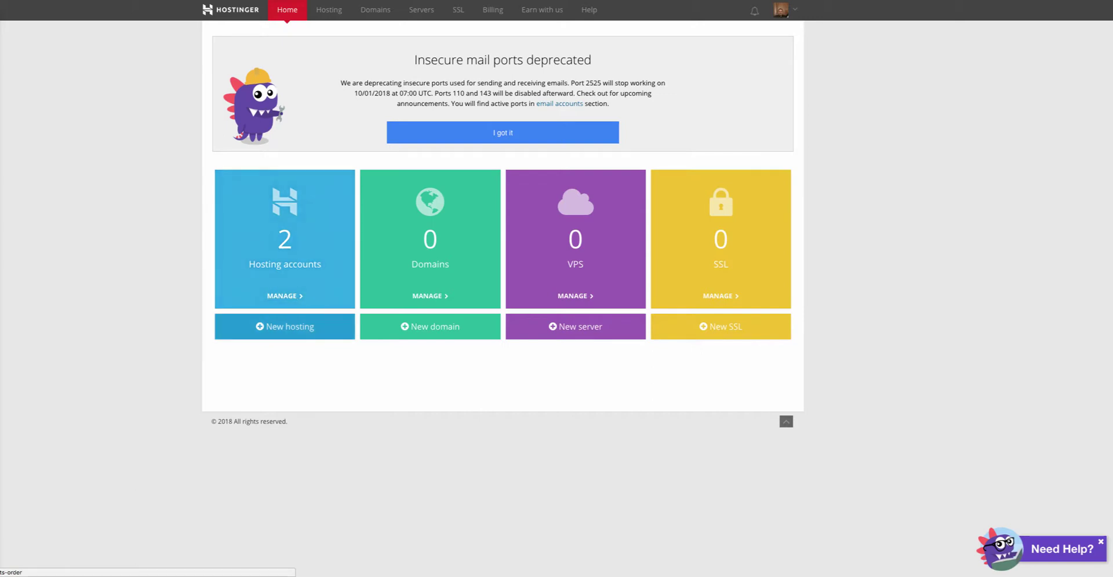
Step: Open the bratovo.com hosting account's management page and go to its Add Website section
left_click(284, 327)
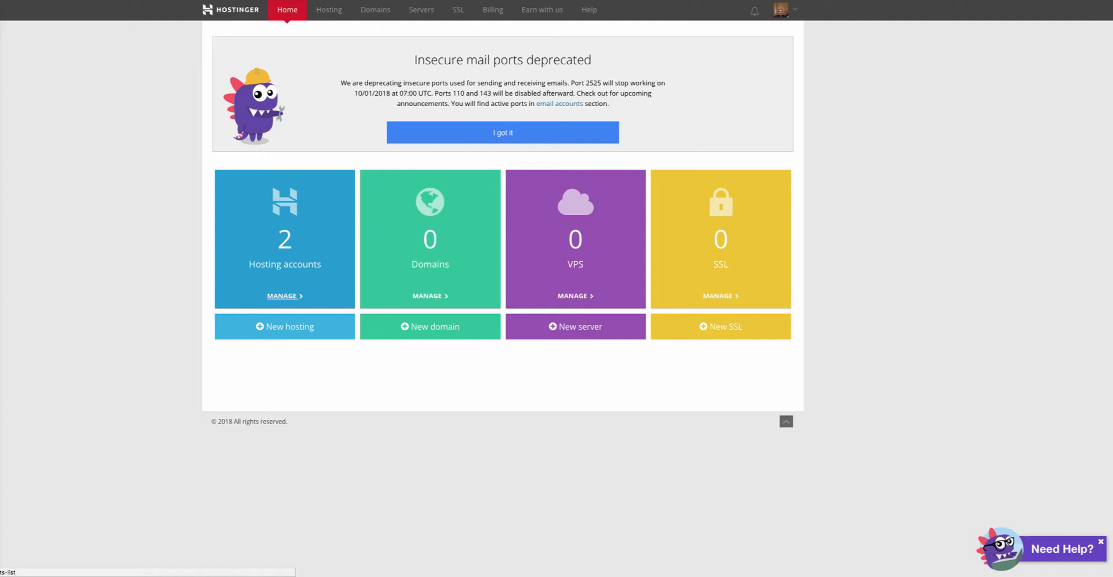
left_click(285, 296)
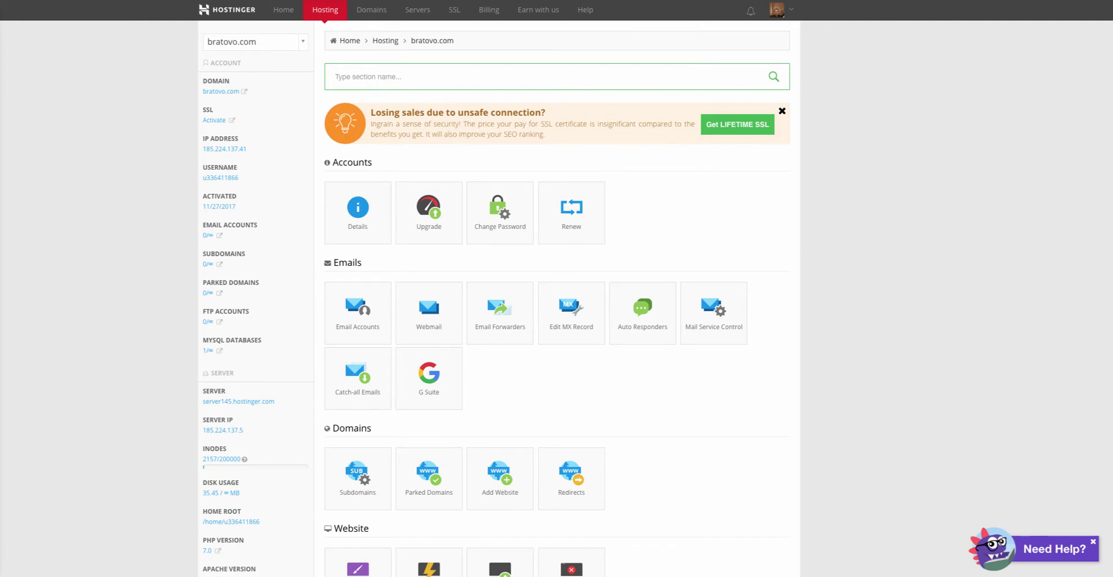
scroll(426, 398, "down", 4)
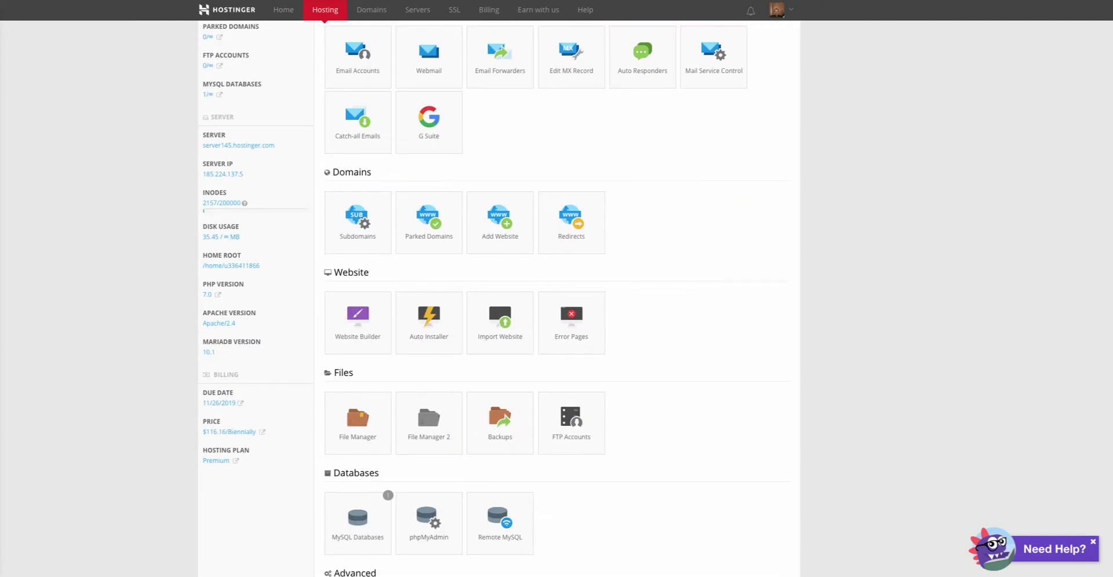
scroll(426, 397, "down", 1)
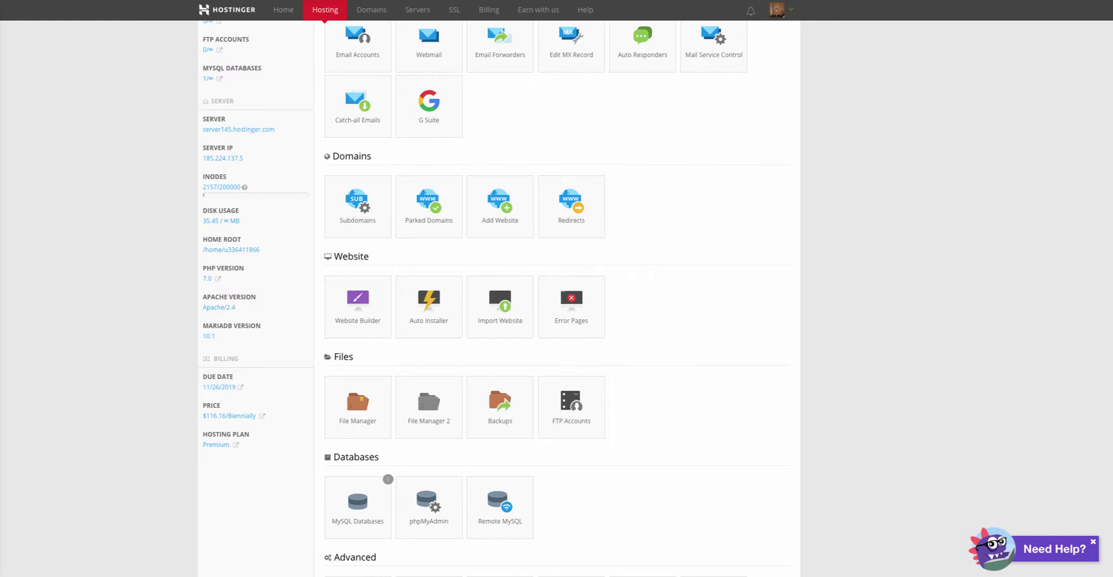
scroll(426, 381, "down", 1)
scroll(426, 321, "up", 1)
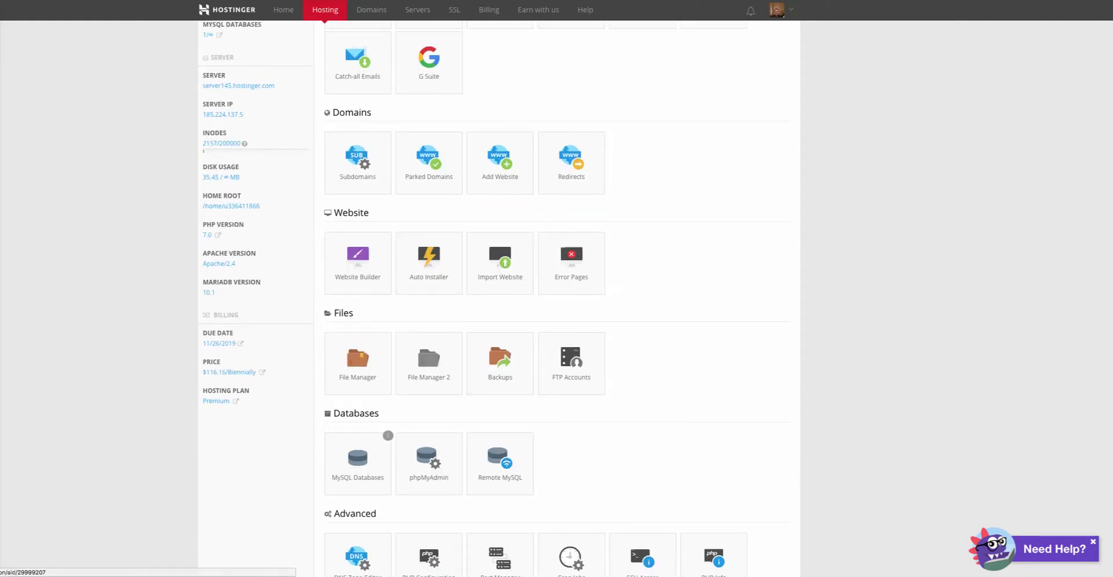
scroll(426, 338, "down", 1)
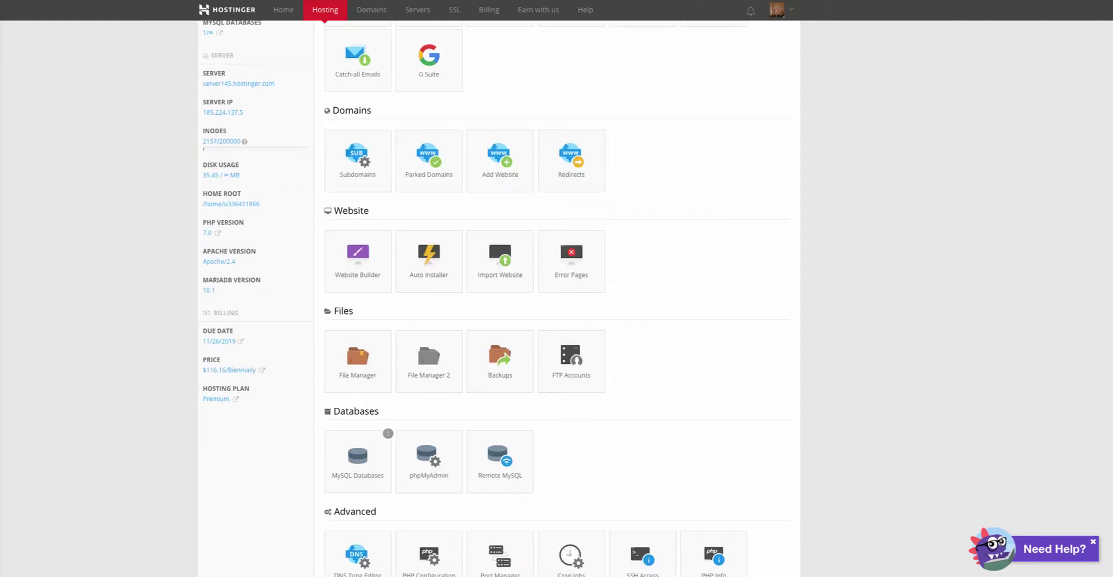
left_click(499, 161)
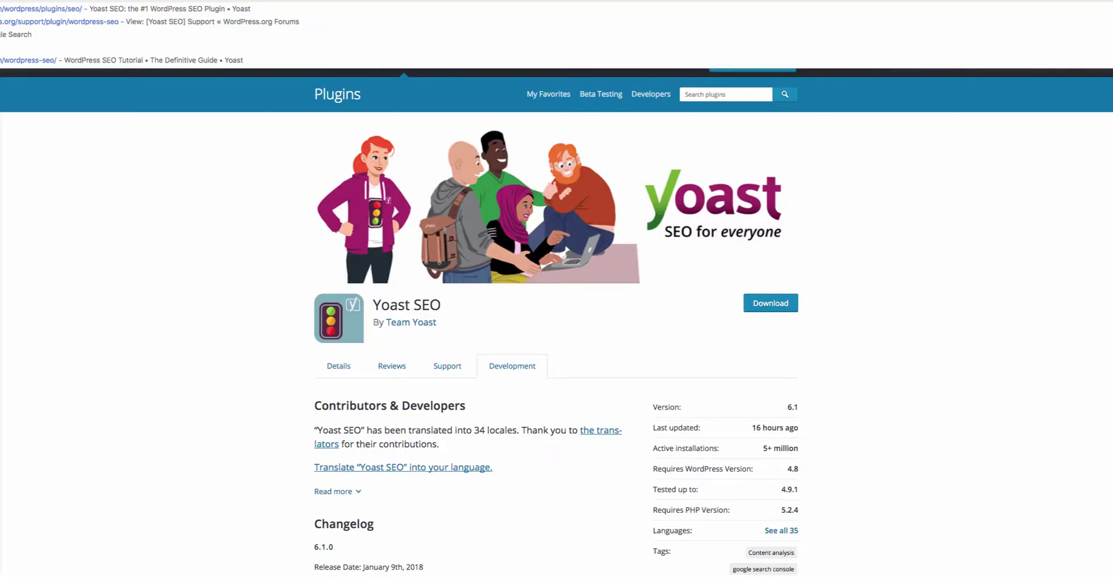
Step: Go to the GoDaddy website in the browser and bring up its home page with the domain search
type("godadd")
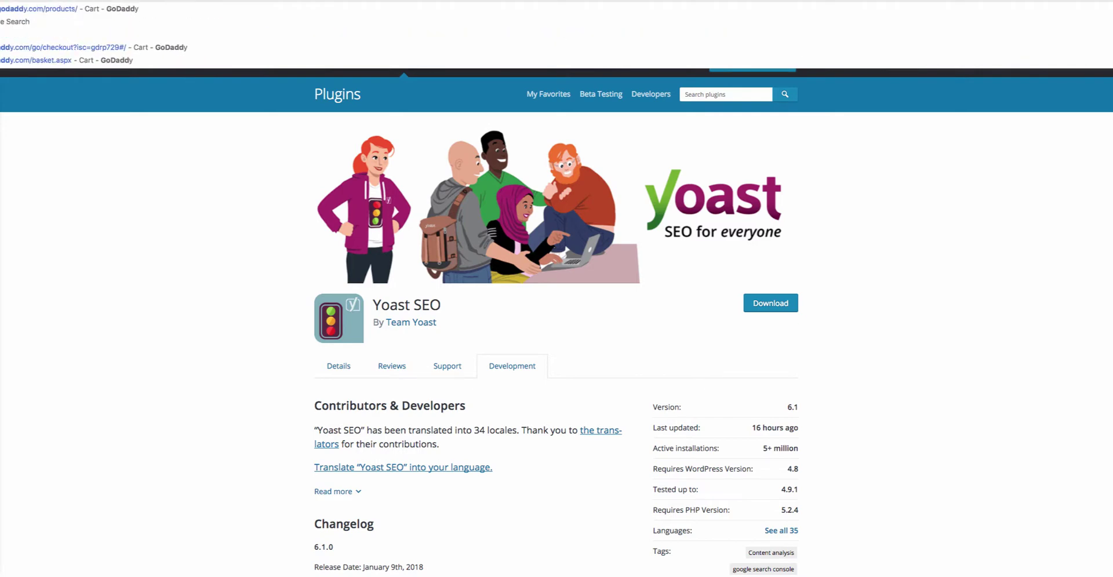
key("Return")
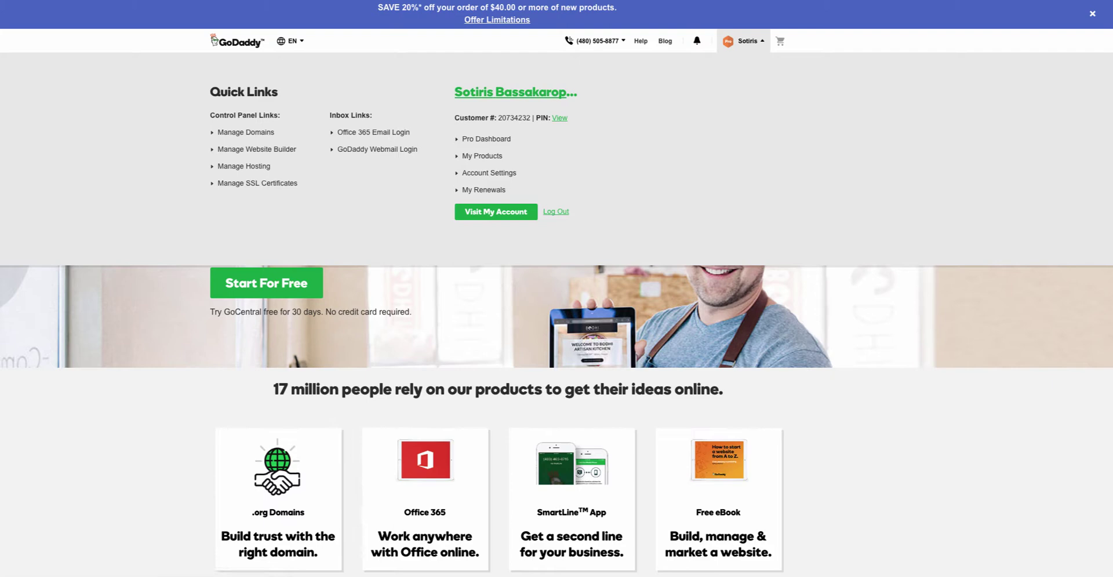
scroll(556, 288, "down", 1)
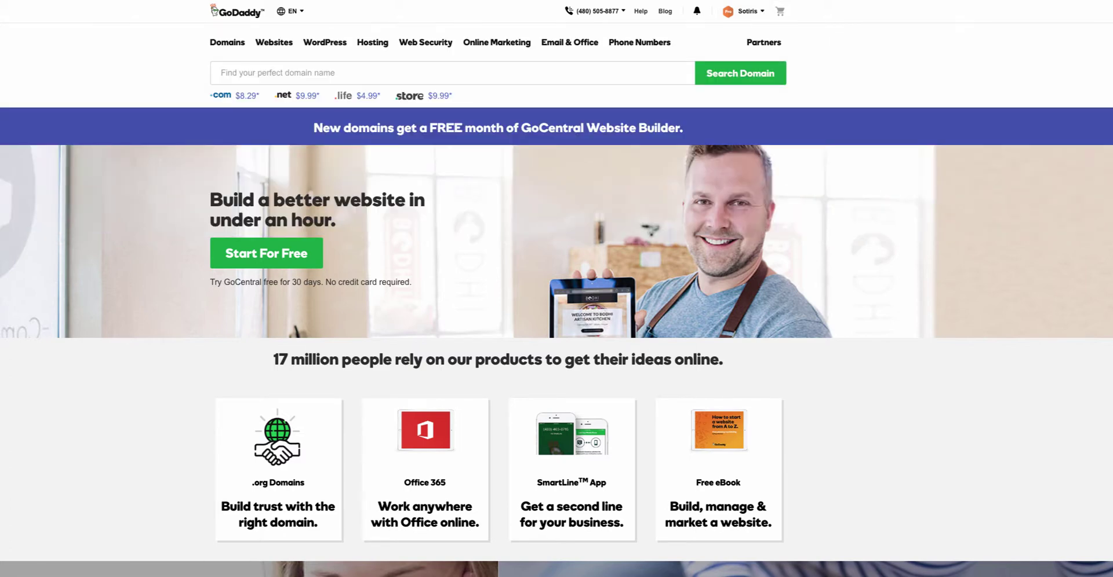
Step: Search for the availability of the domain name mydomainishere.com
left_click(220, 73)
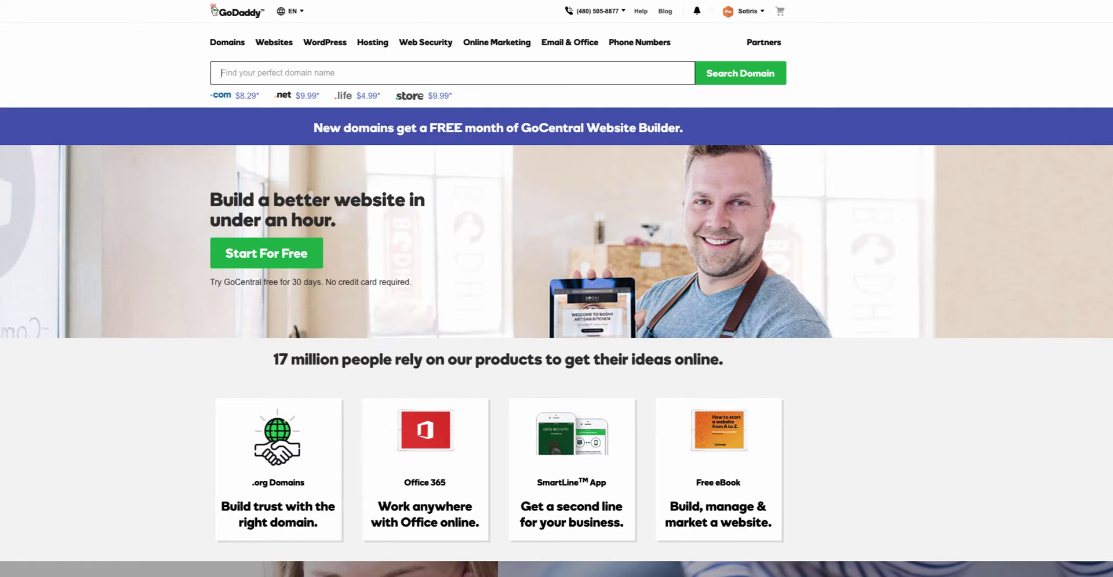
type("mydomain")
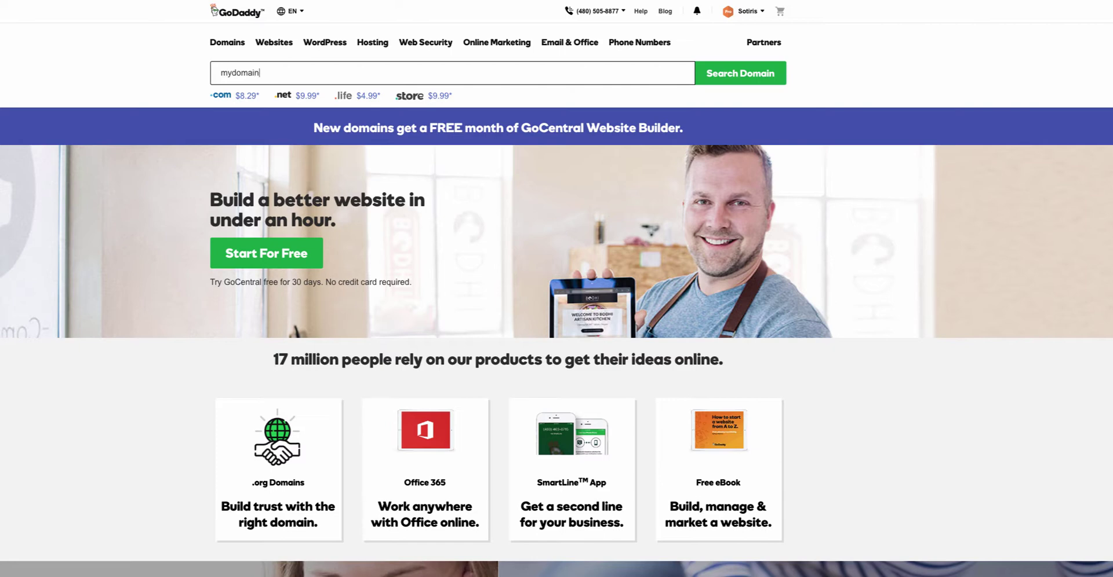
type("is here")
key("BackSpace")
type(".com")
left_click(740, 73)
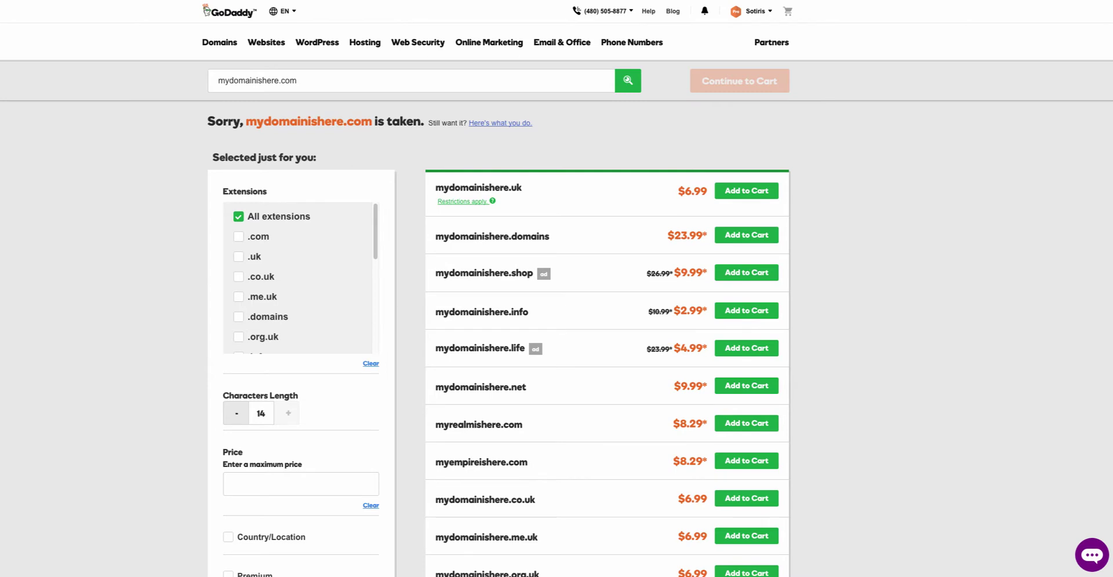
Step: Go to the account's Domain Manager and sign in with the prefilled credentials
left_click(752, 11)
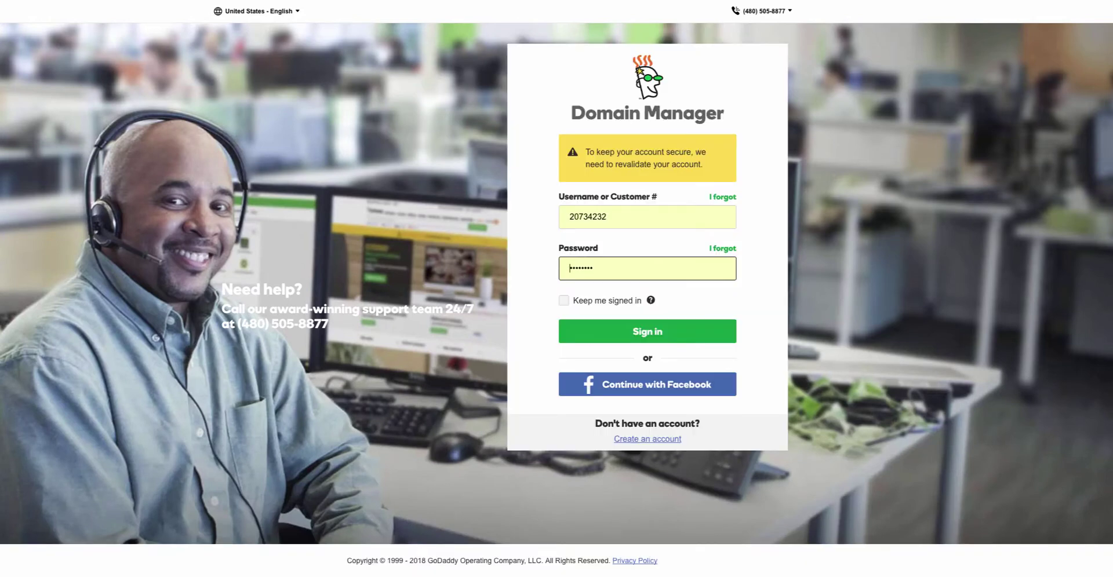
key("Return")
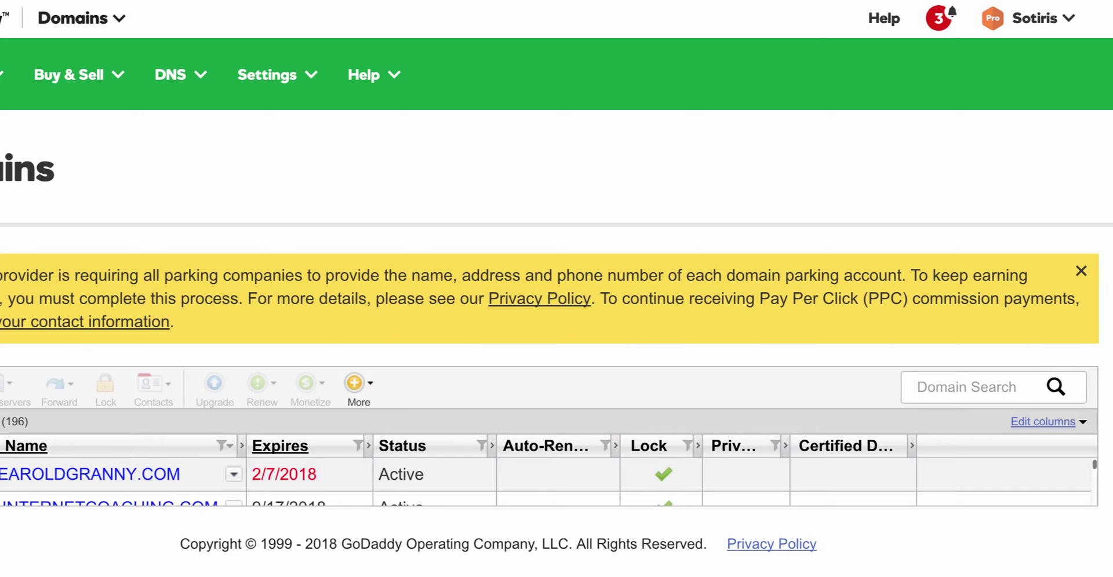
Step: Select the domain ending in MARKETINGACADEMY.COM in the domain list and open its nameserver settings
scroll(545, 482, "down", 10)
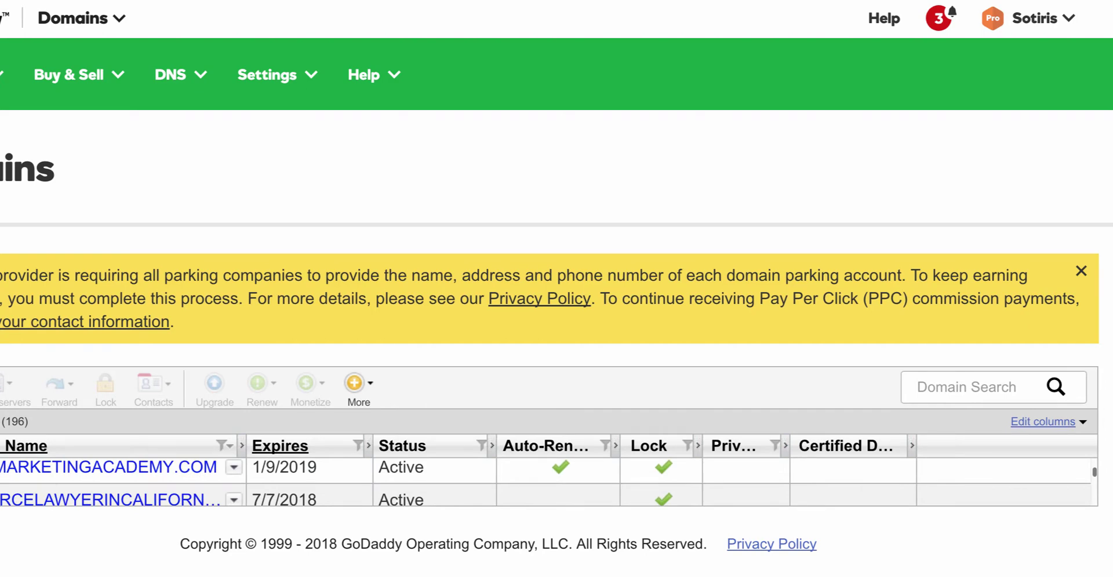
scroll(545, 481, "down", 2)
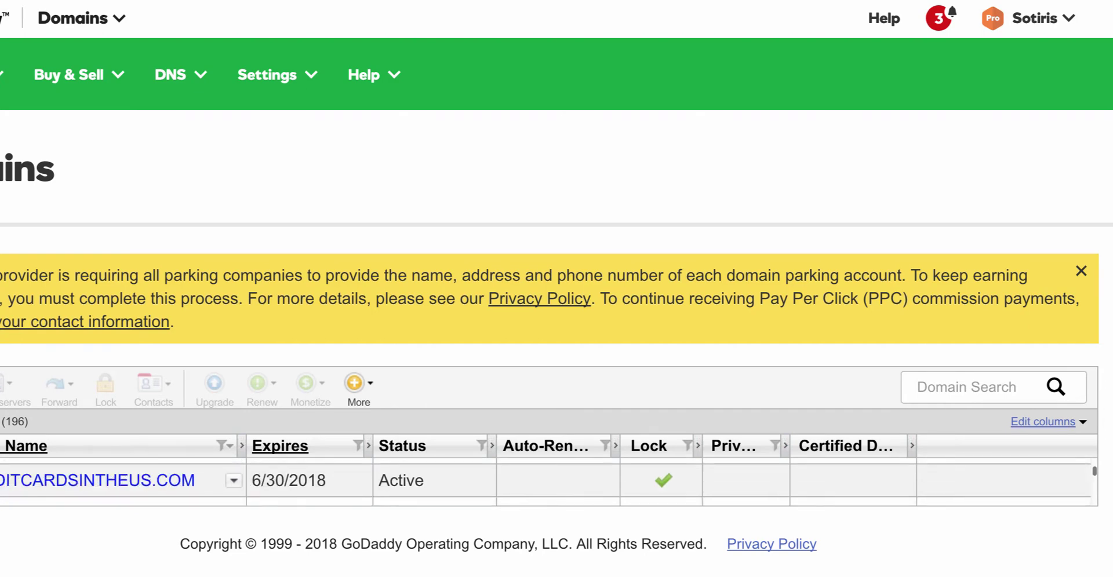
scroll(545, 481, "down", 2)
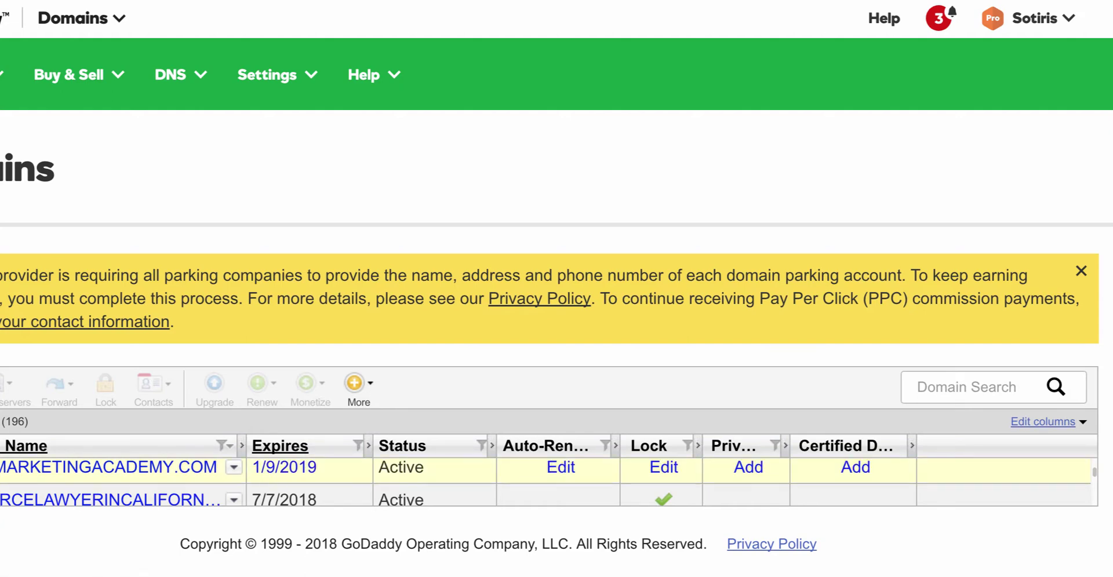
left_click(2, 467)
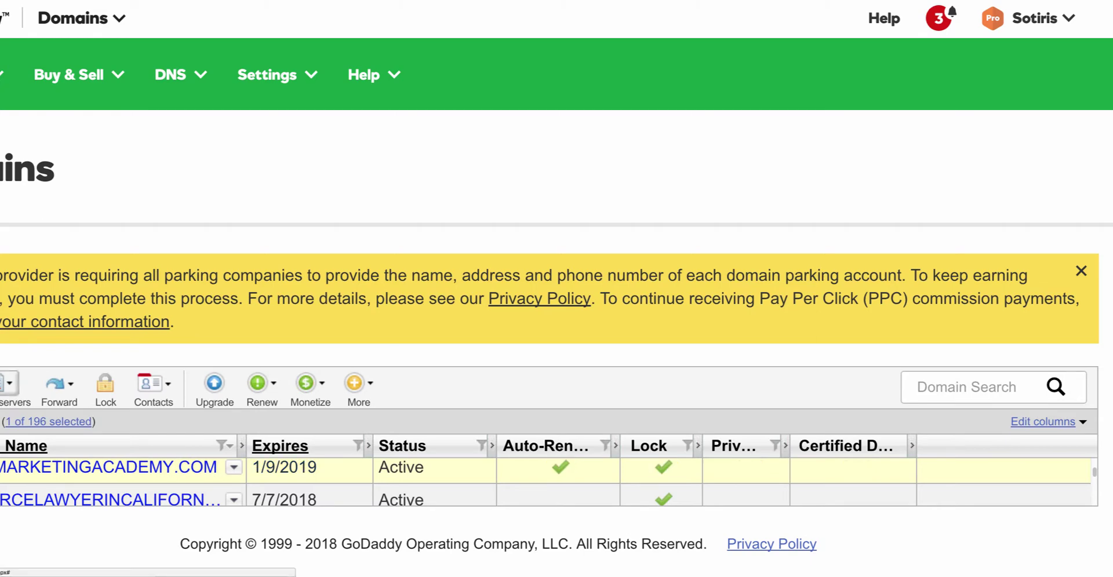
left_click(8, 387)
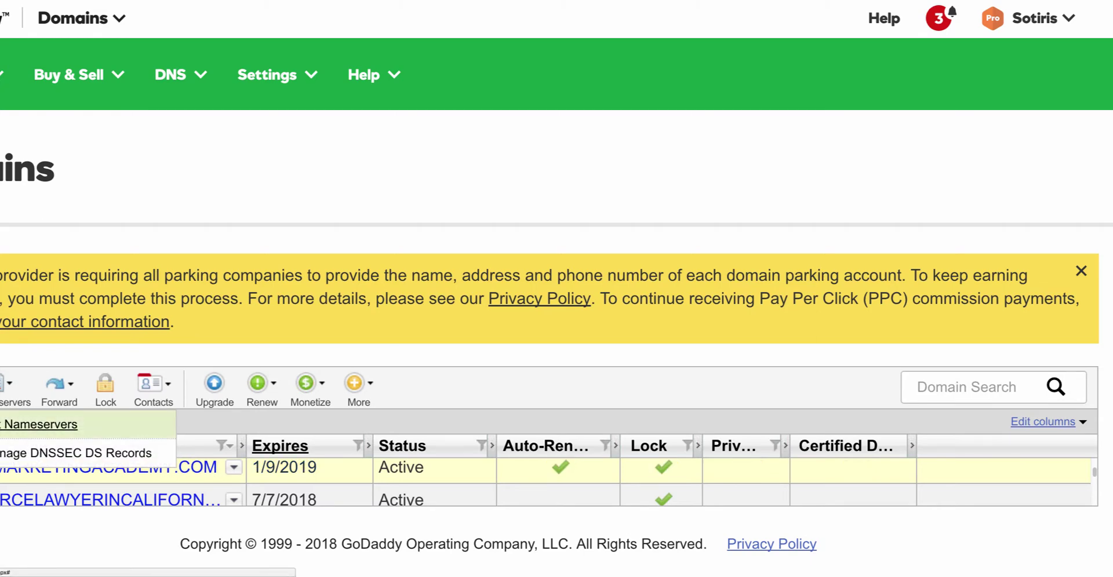
left_click(38, 425)
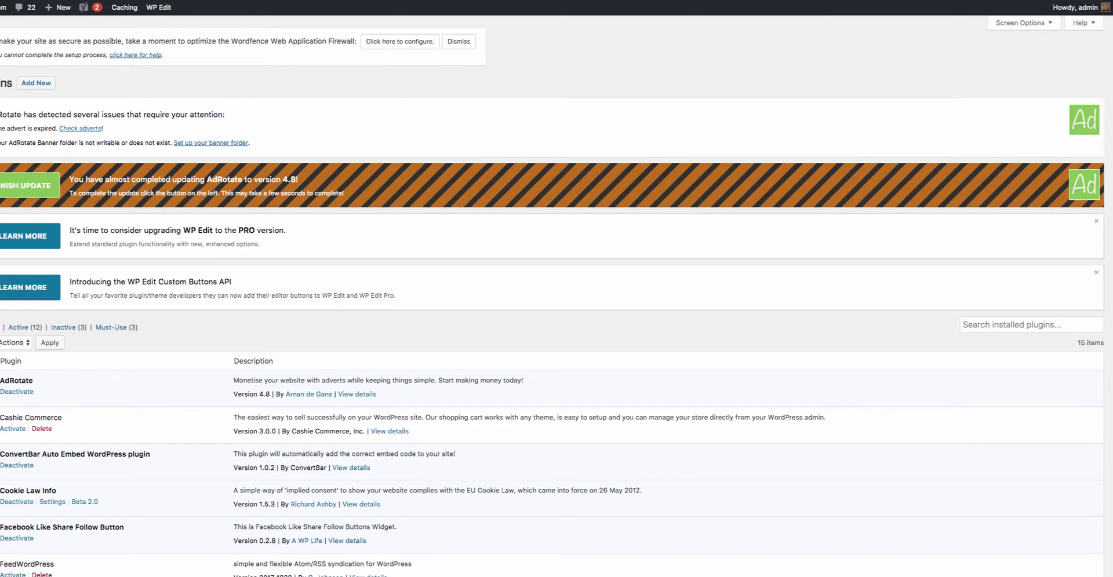
Step: Open the who.is WHOIS lookup site in the browser
key("super+l")
type("whois")
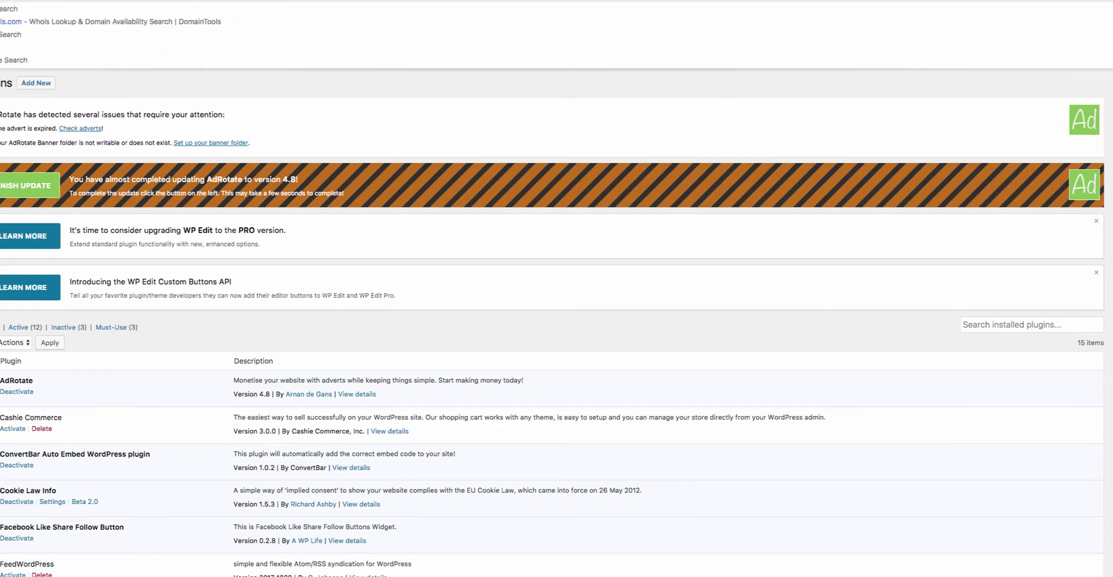
key("Return")
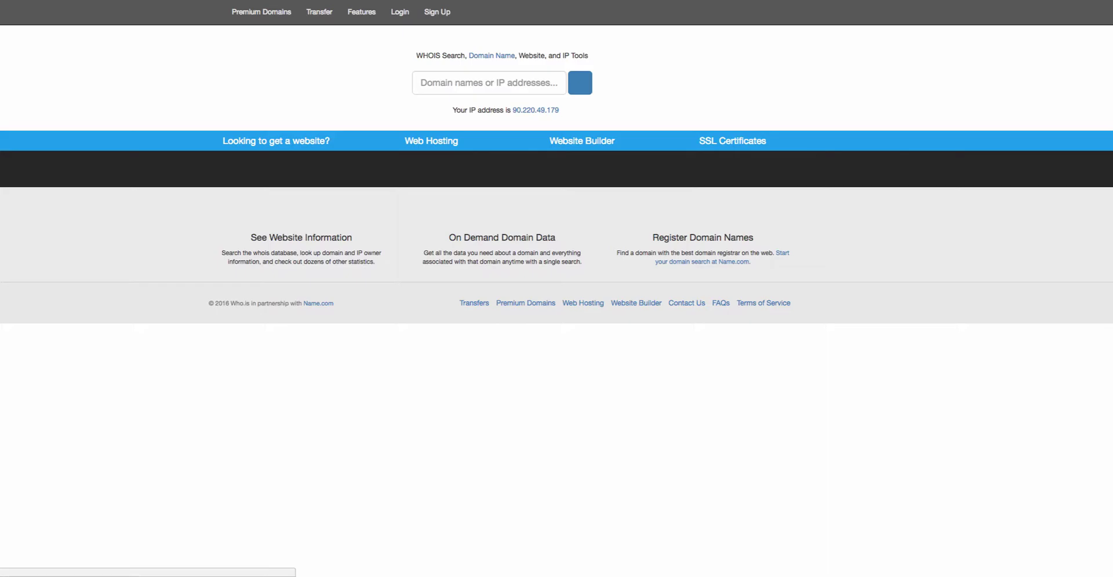
Step: Look up the WHOIS record of bratovo.com
type("b")
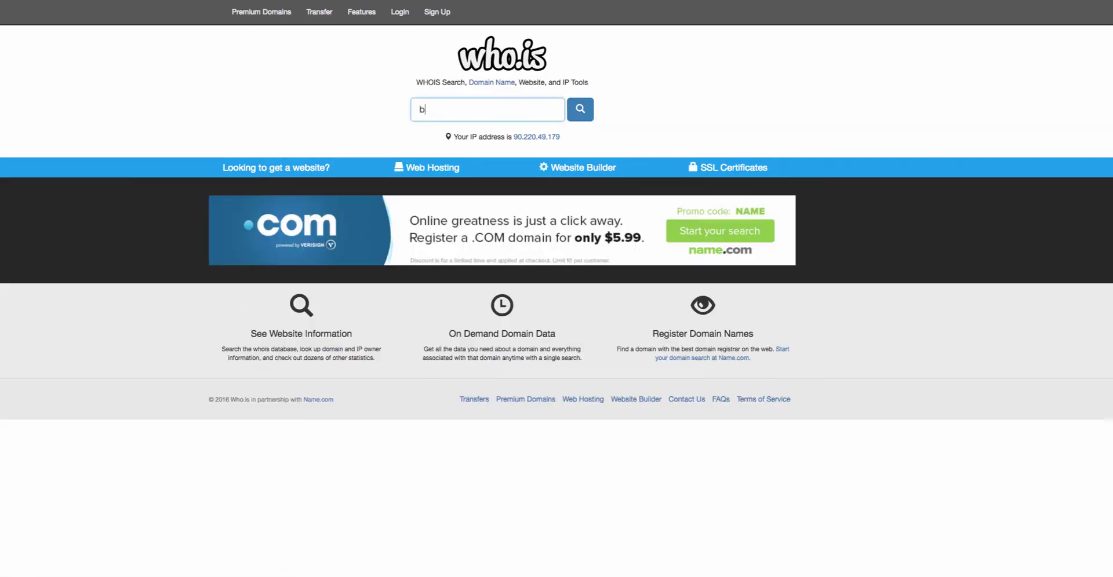
type("ratov")
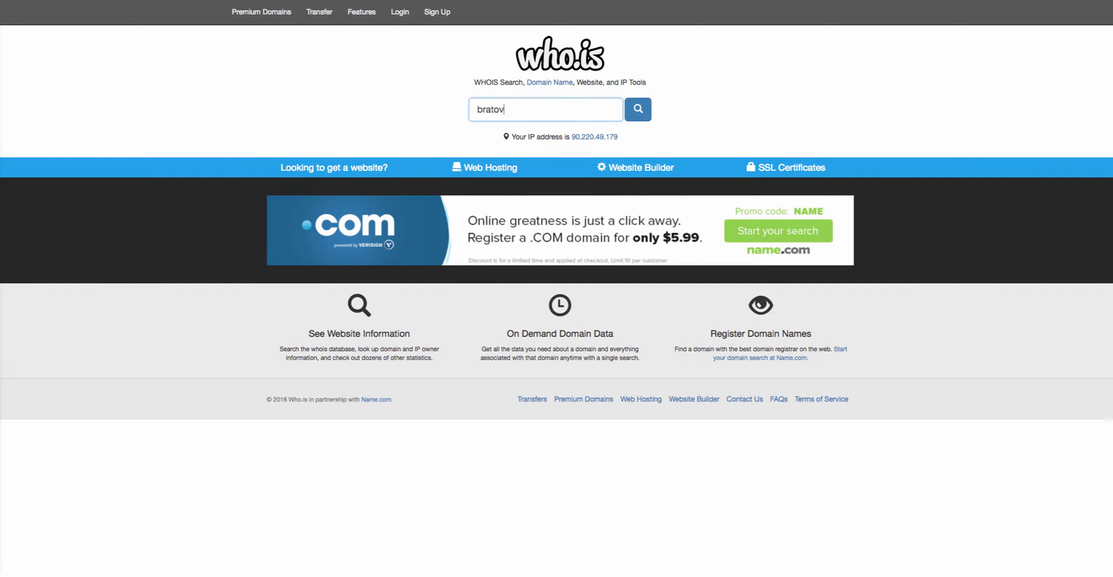
type("o.com")
key("Return")
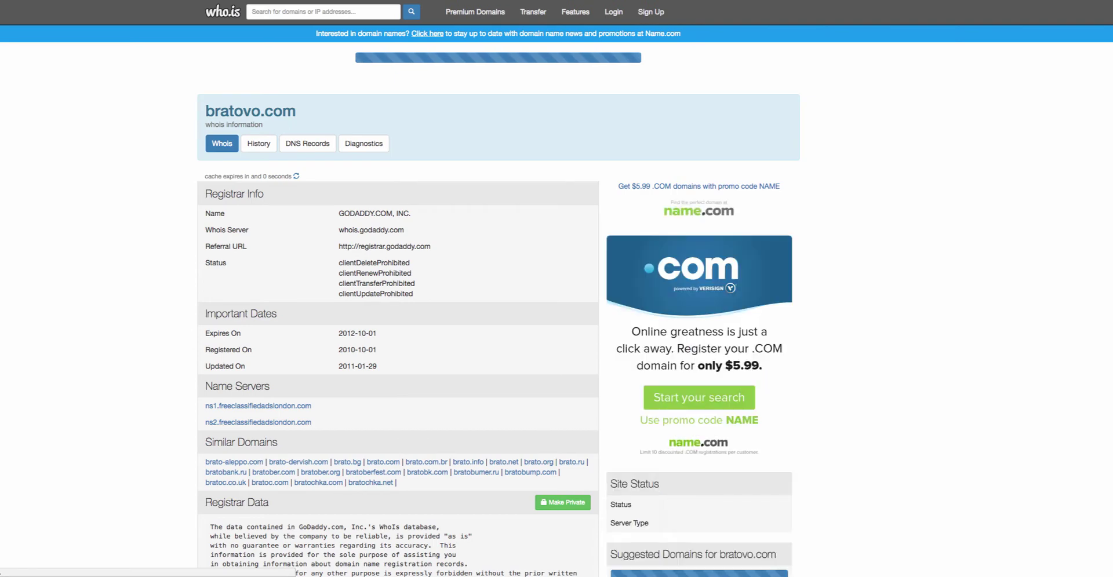
Step: Copy the first name server, NS1.HOSTINGER.COM, from the bratovo.com WHOIS record
scroll(556, 301, "down", 3)
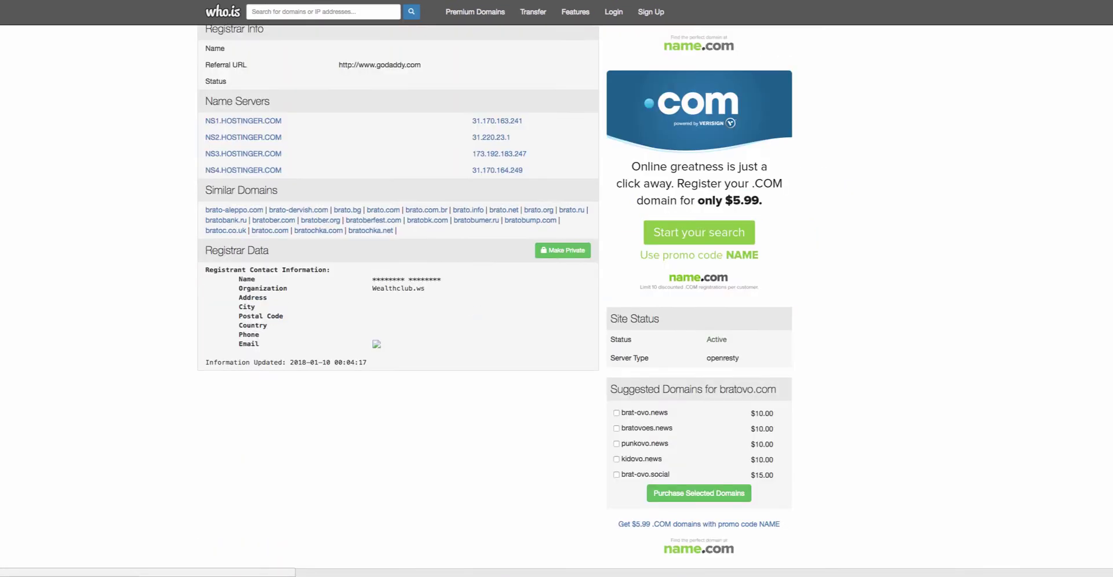
scroll(556, 302, "up", 2)
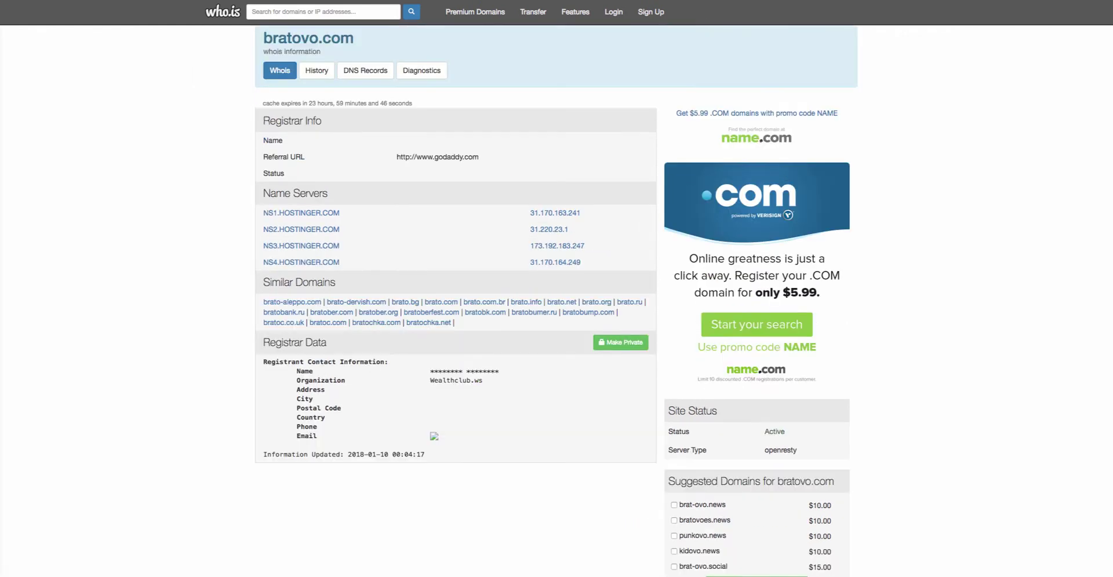
left_click_drag(340, 213, 261, 213)
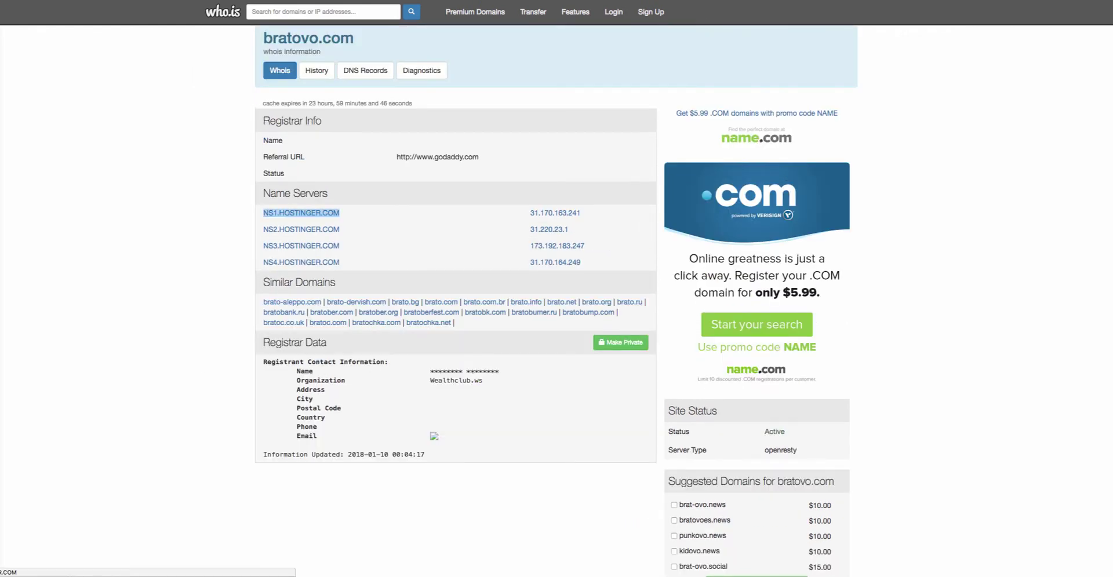
right_click(295, 212)
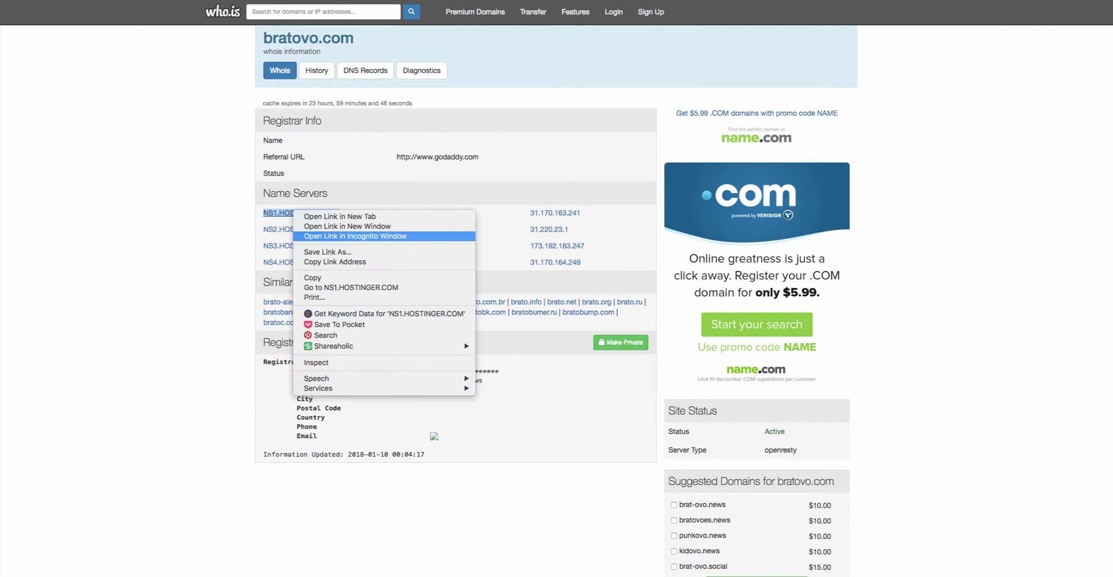
left_click(313, 278)
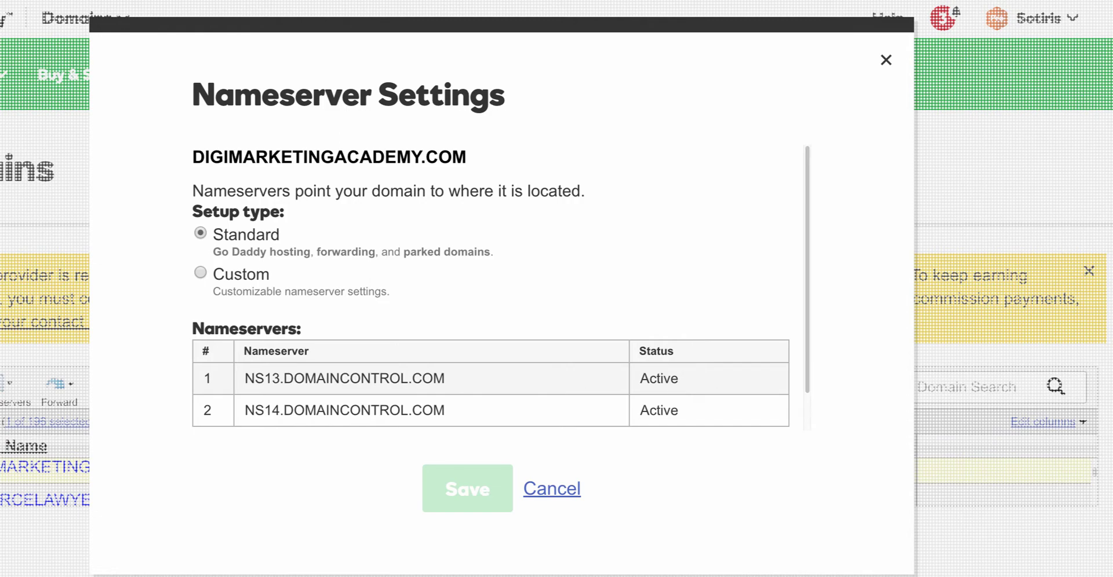
Step: Switch to GoDaddy, set DIGIMARKETINGACADEMY.COM's nameserver setup type to Custom, and open the custom nameserver entry form
left_click(200, 273)
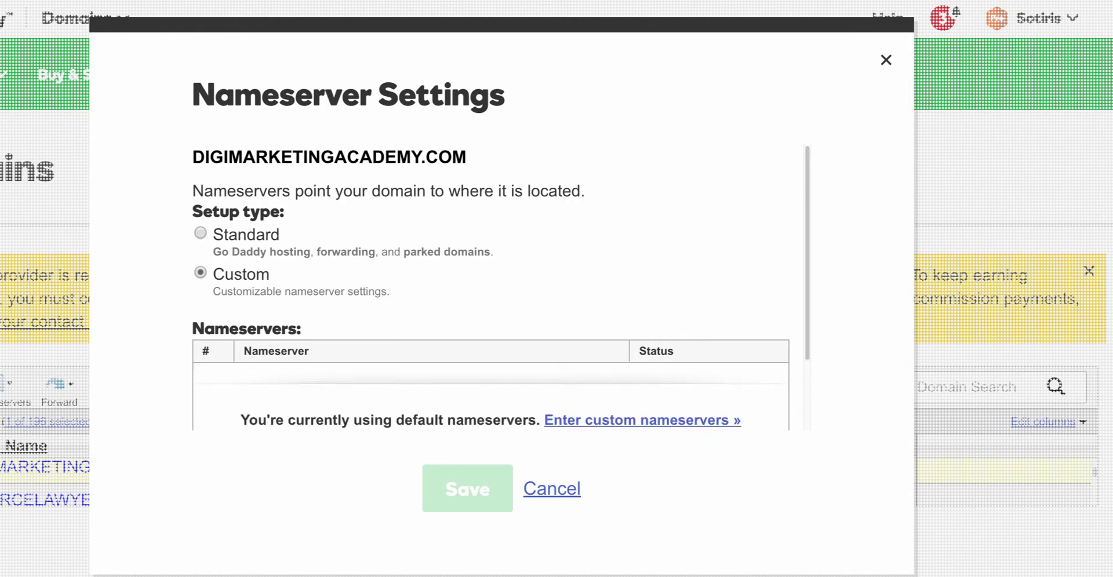
scroll(491, 289, "down", 2)
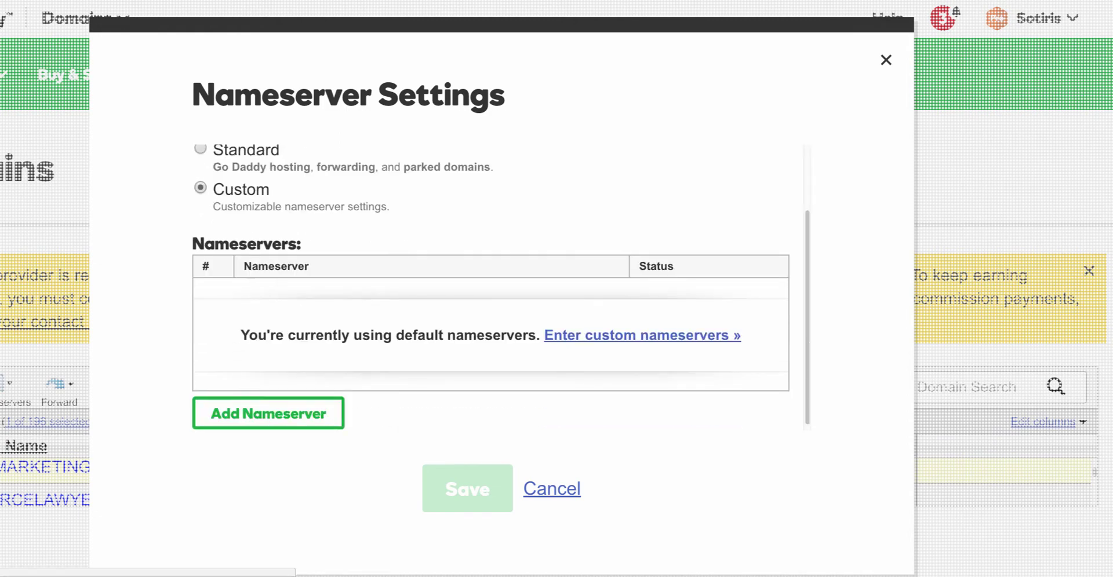
left_click(642, 335)
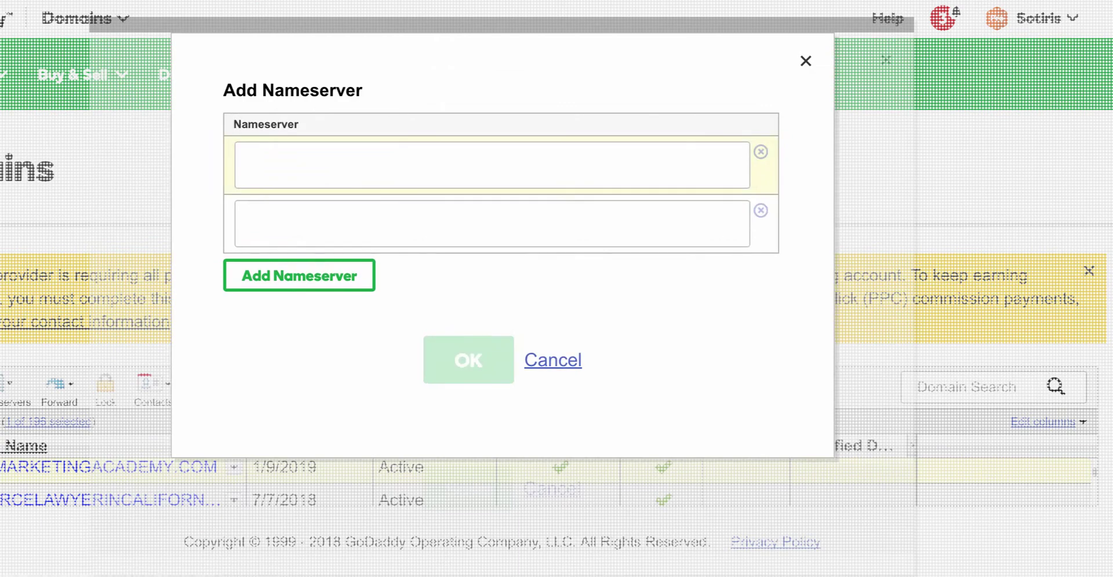
Step: Enter NS1.HOSTINGER.COM as the first nameserver and NS2.HOSTINGER.COM as the second
left_click(307, 166)
right_click(306, 162)
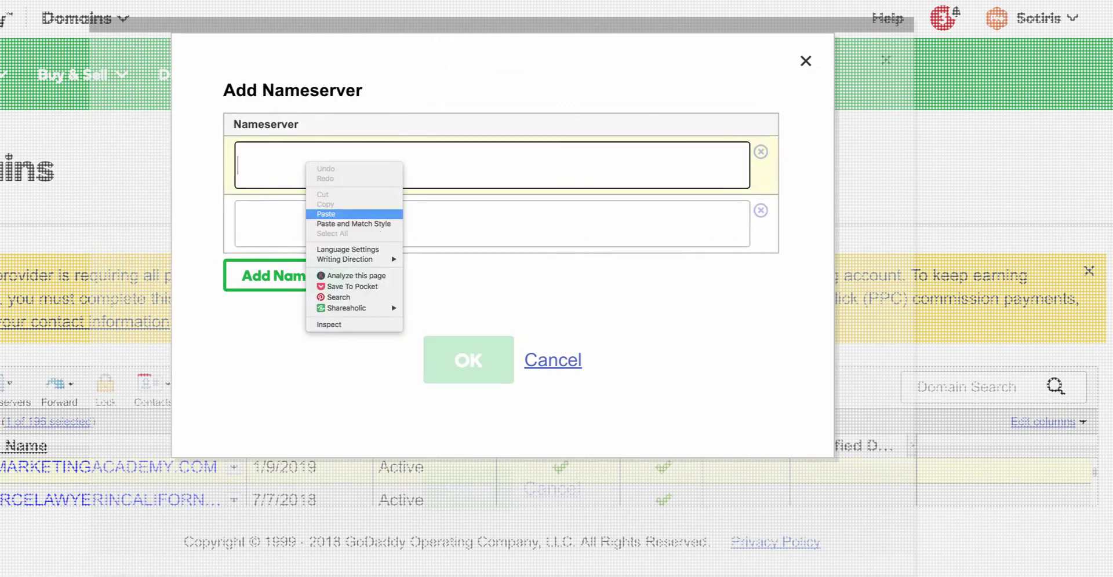
left_click(326, 214)
left_click(296, 224)
right_click(296, 224)
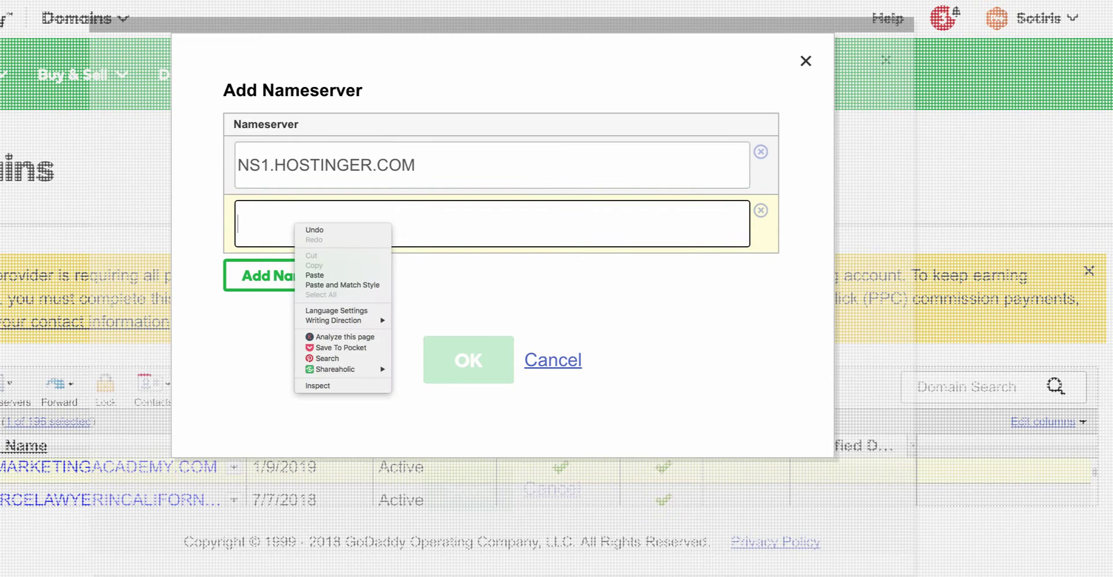
left_click(315, 275)
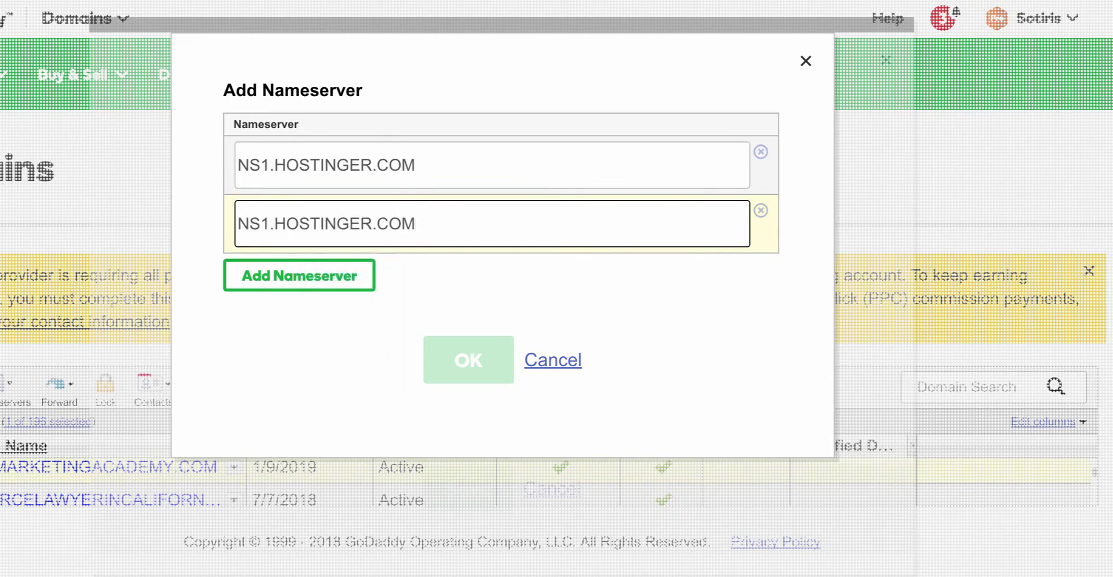
left_click_drag(269, 224, 260, 224)
type("2")
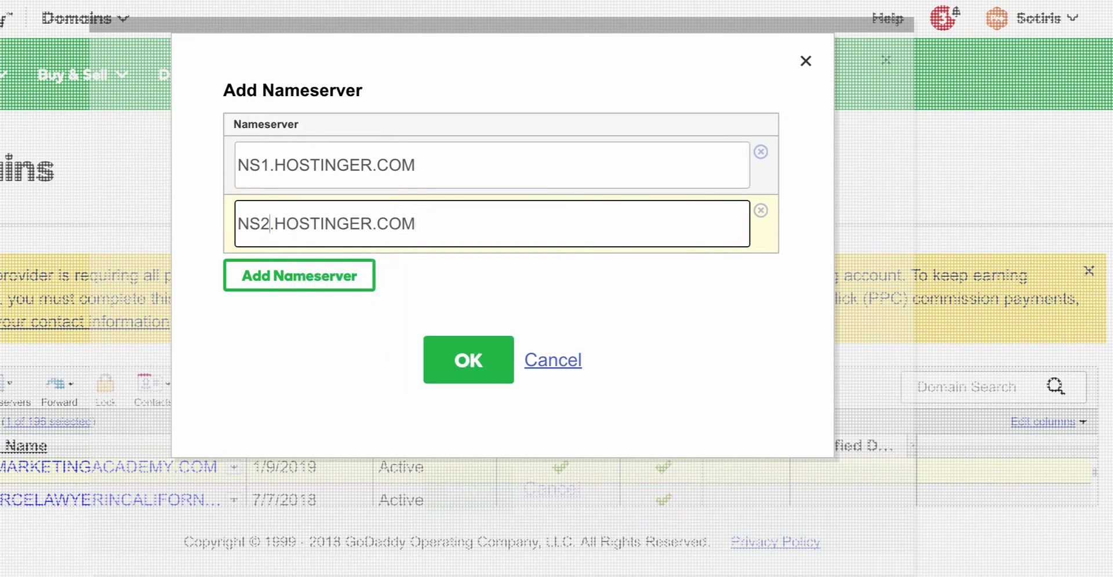
Step: Add NS3.HOSTINGER.COM as a third nameserver and create an empty fourth nameserver entry
left_click(299, 275)
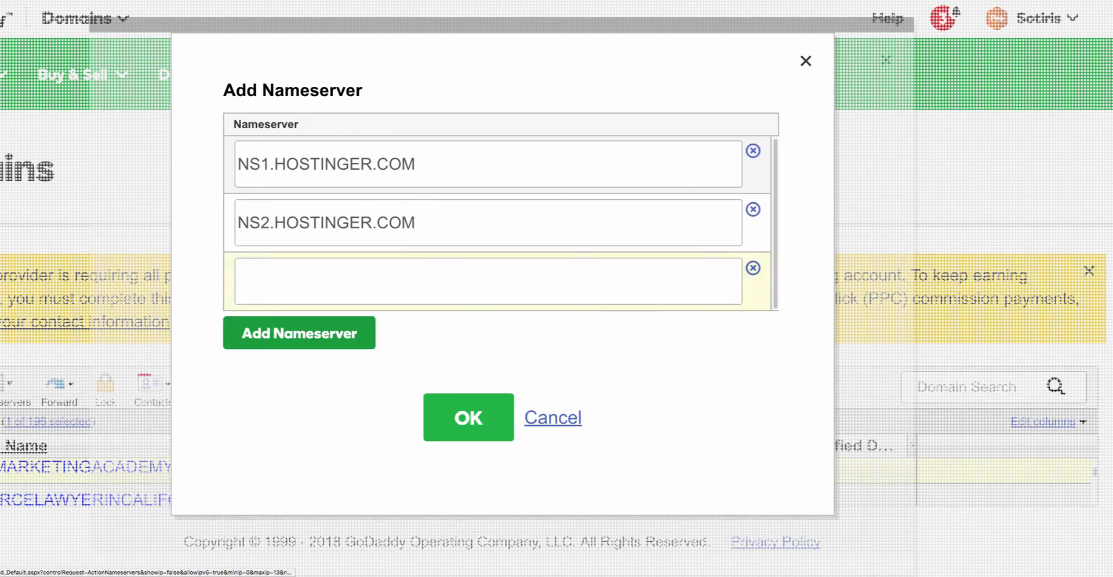
right_click(300, 276)
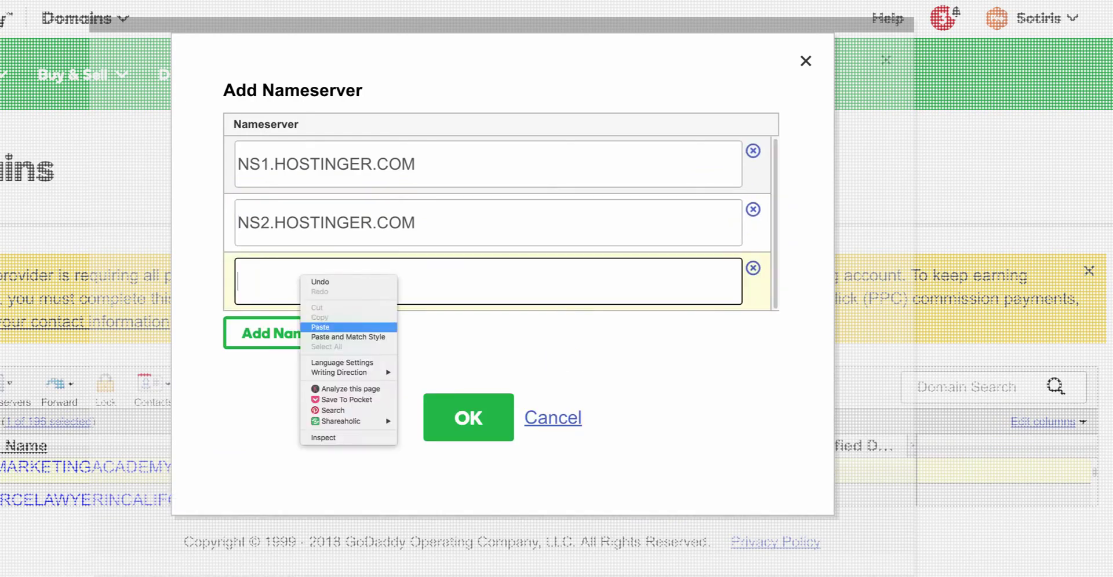
left_click(322, 327)
key("shift+Right")
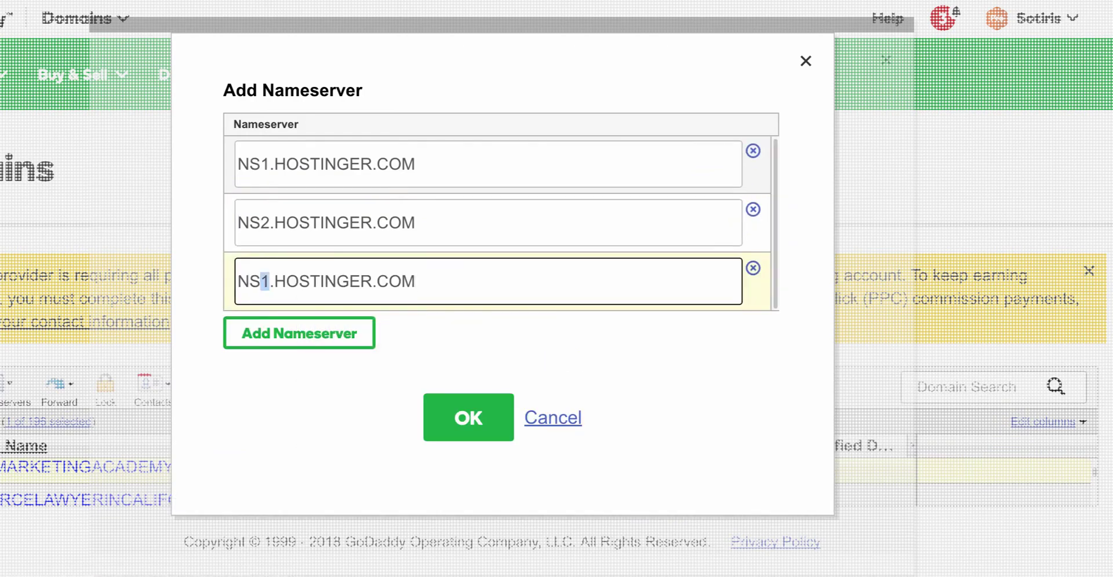
type("3")
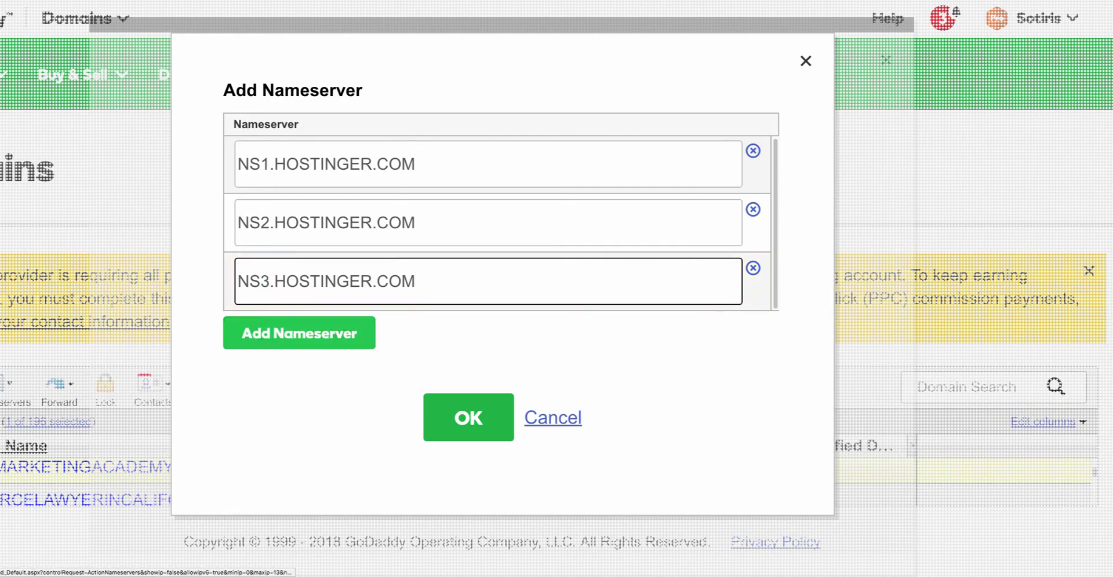
left_click(299, 333)
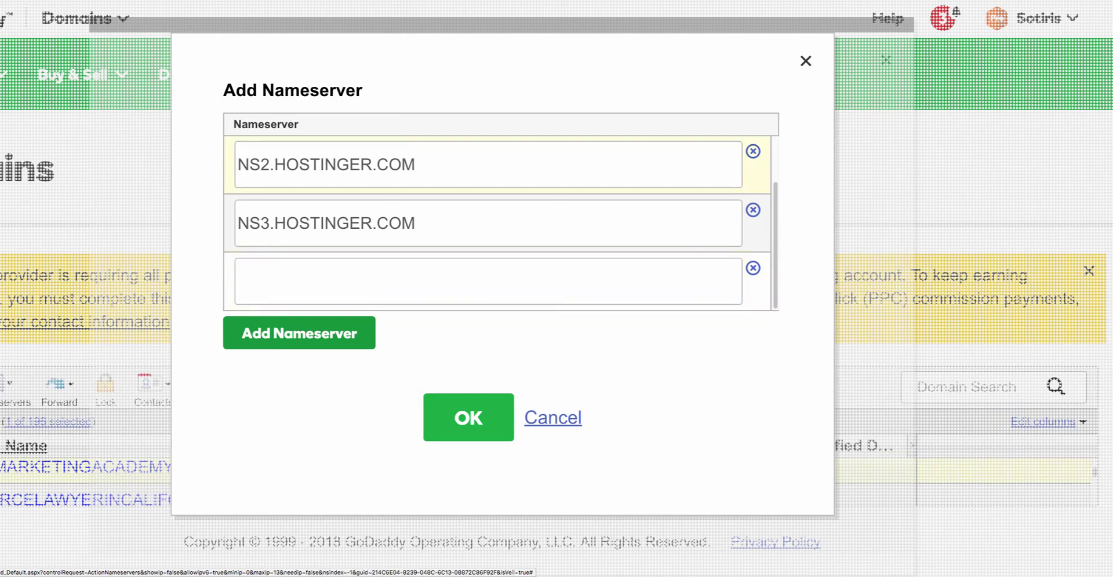
left_click_drag(270, 164, 260, 165)
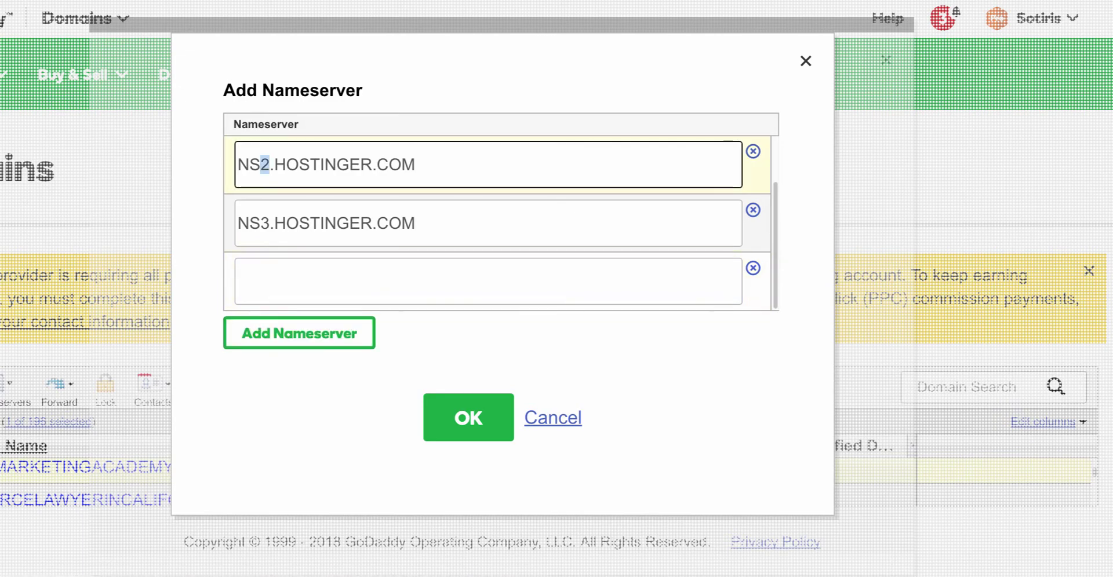
type("1")
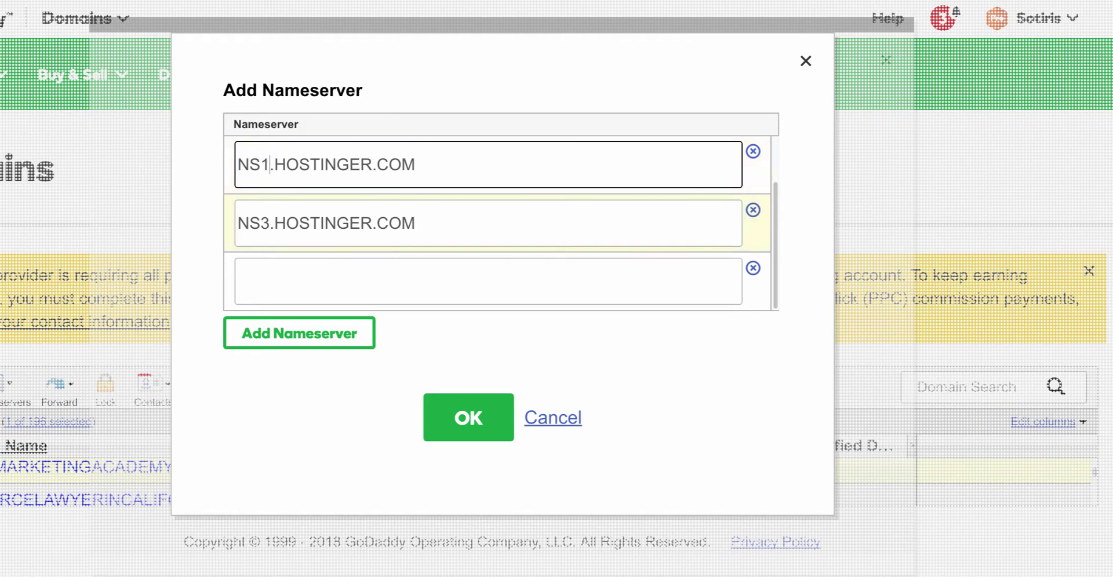
left_click_drag(269, 223, 260, 223)
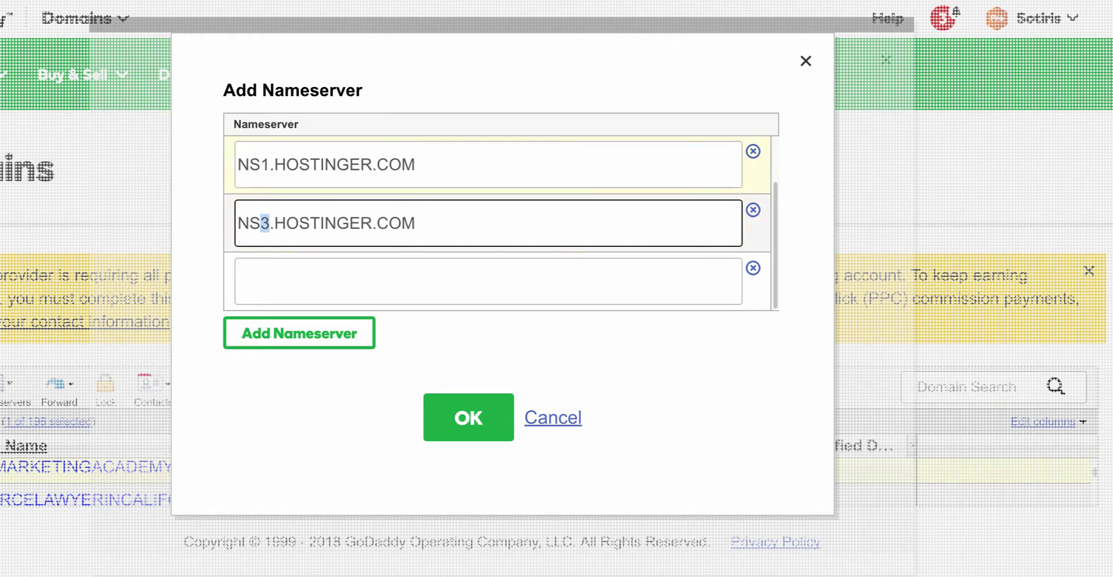
left_click_drag(270, 165, 260, 164)
type("2")
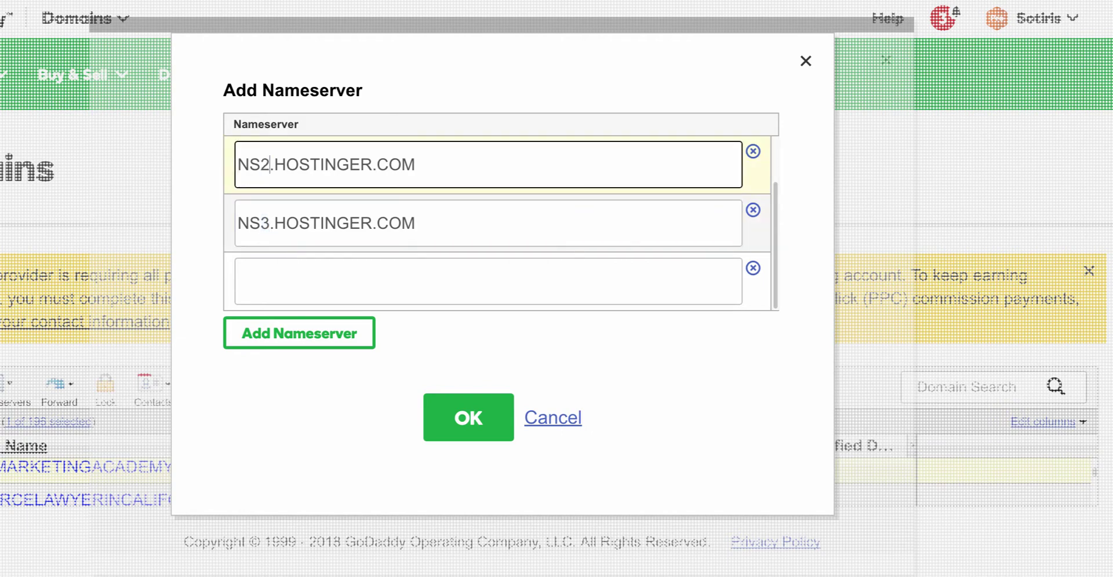
Step: Enter NS4.HOSTINGER.COM as the fourth nameserver
left_click(264, 282)
right_click(264, 283)
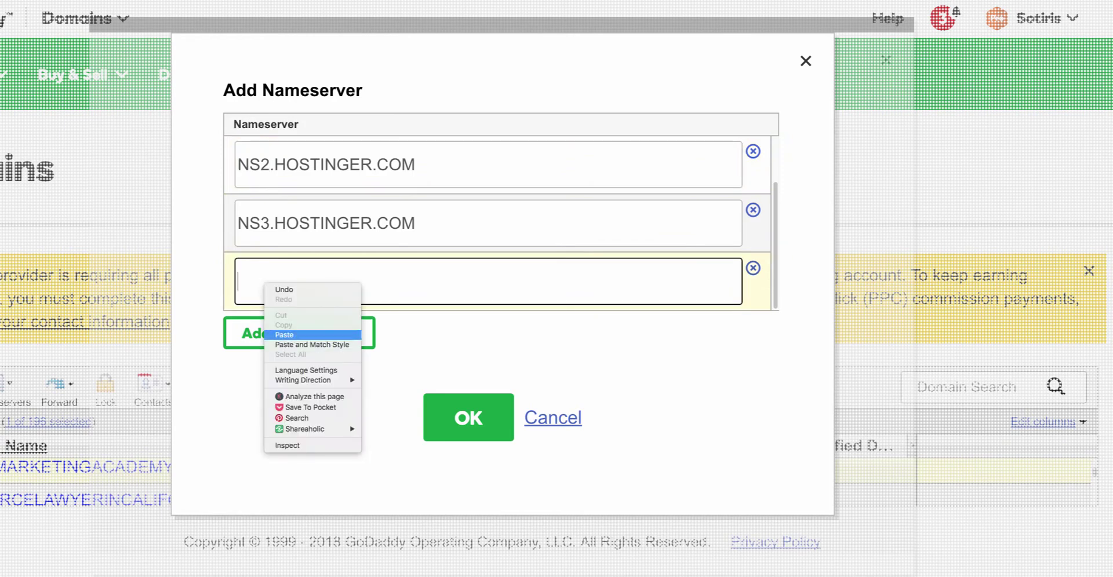
left_click(284, 335)
left_click_drag(270, 281, 260, 281)
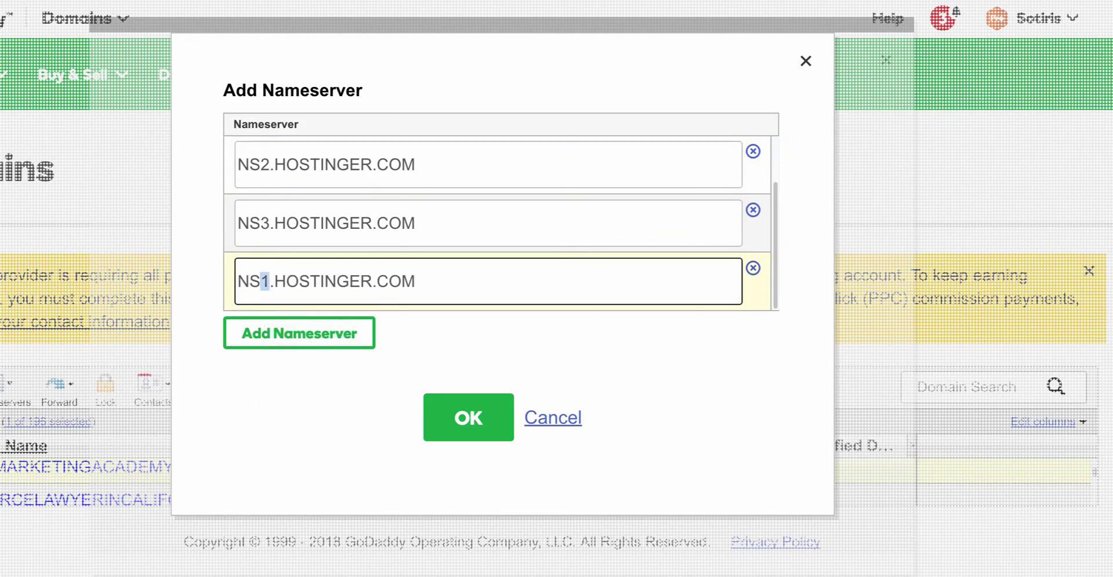
type("4")
Step: Review and accept the nameserver list, and save the nameserver settings for DIGIMARKETINGACADEMY.COM
scroll(497, 224, "up", 2)
scroll(497, 224, "down", 2)
left_click(468, 418)
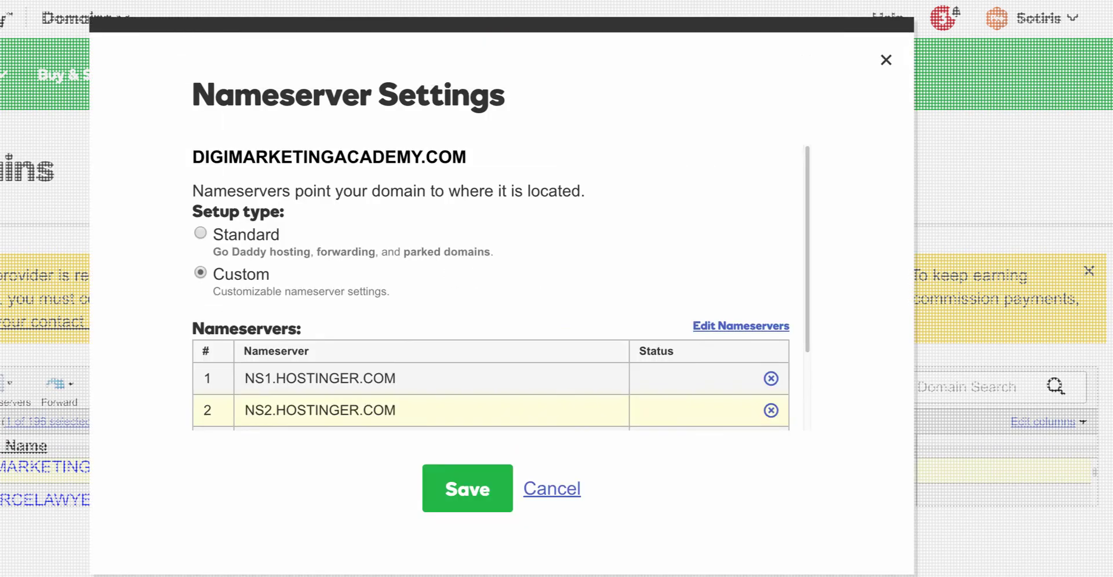
left_click(468, 488)
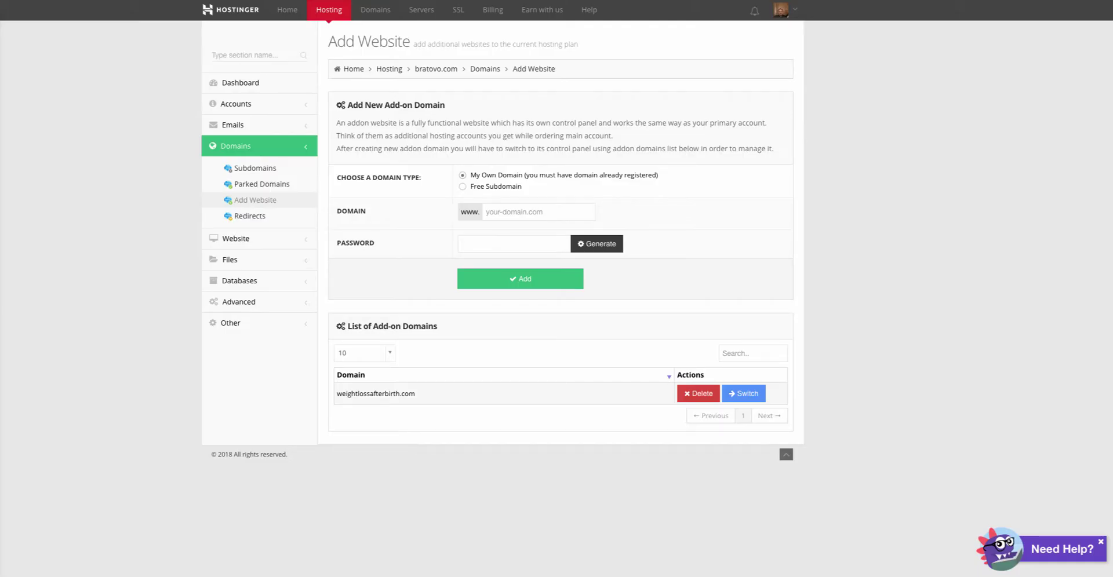
Step: Switch to Hostinger's Add Website page and enter digimarketingacademy.com as the new add-on domain
left_click(485, 211)
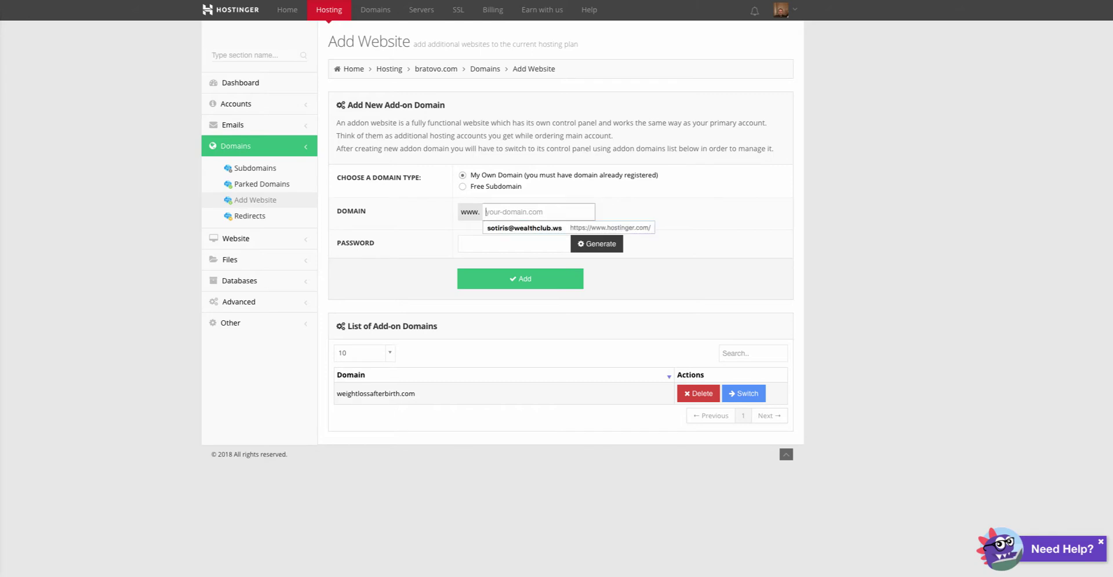
type("di")
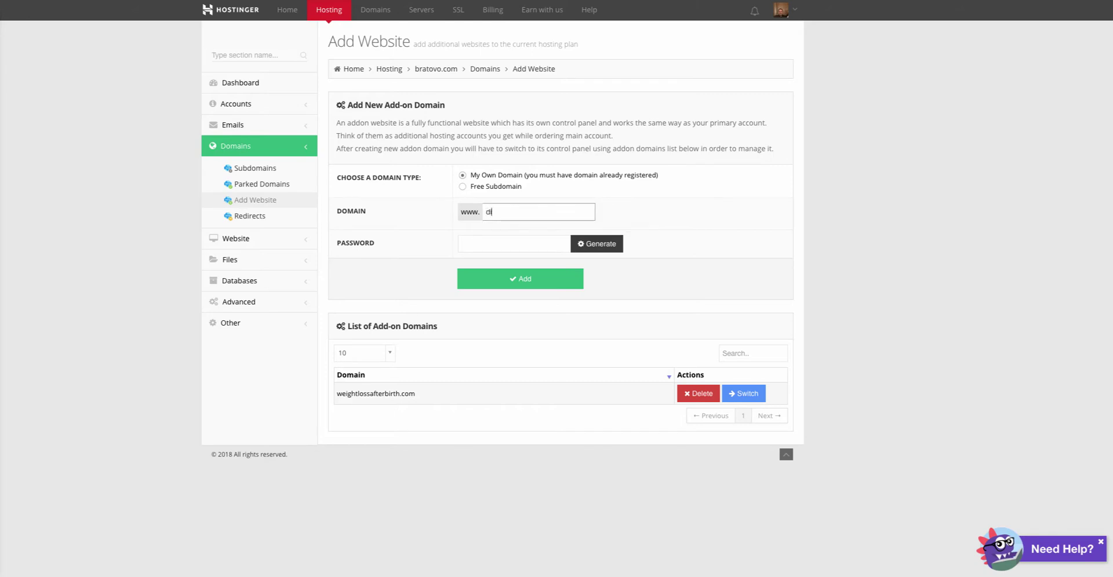
type("gimarketingacademy.com")
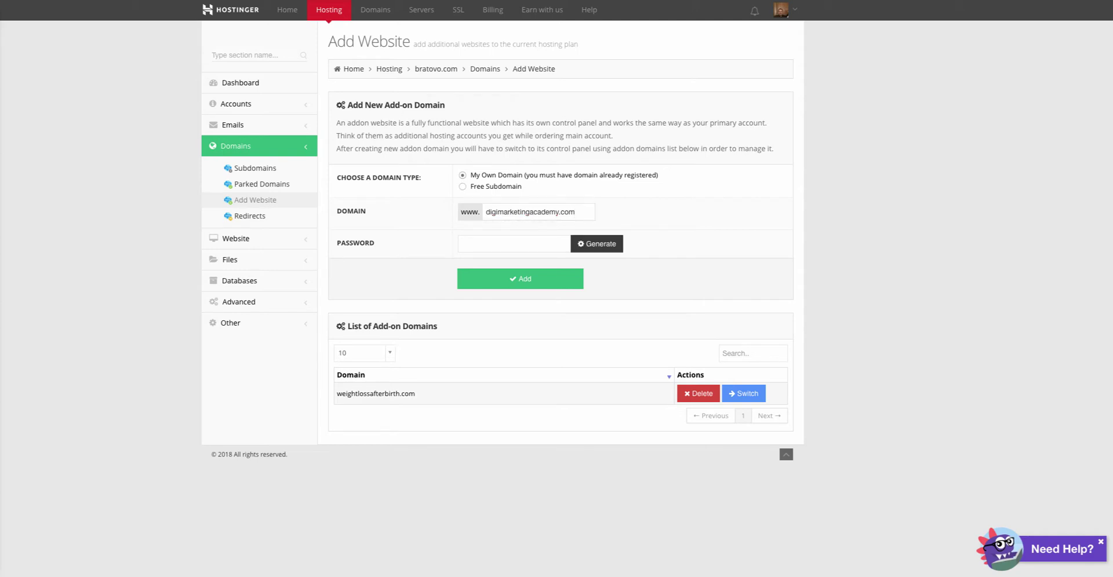
Step: Fill the password field with the saved Hostinger account password and add the add-on domain
left_click(514, 243)
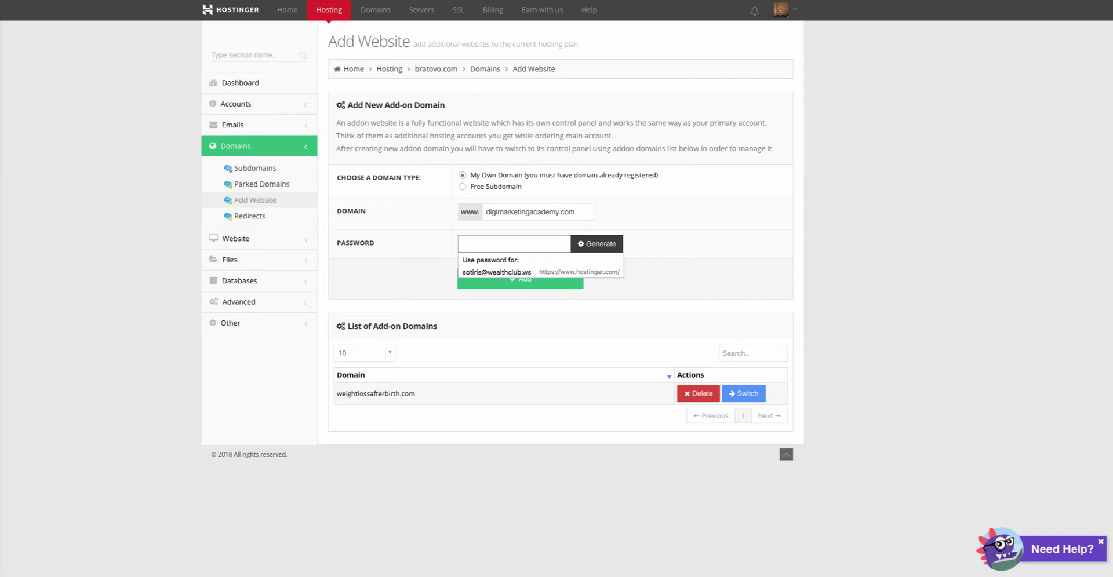
key("Down")
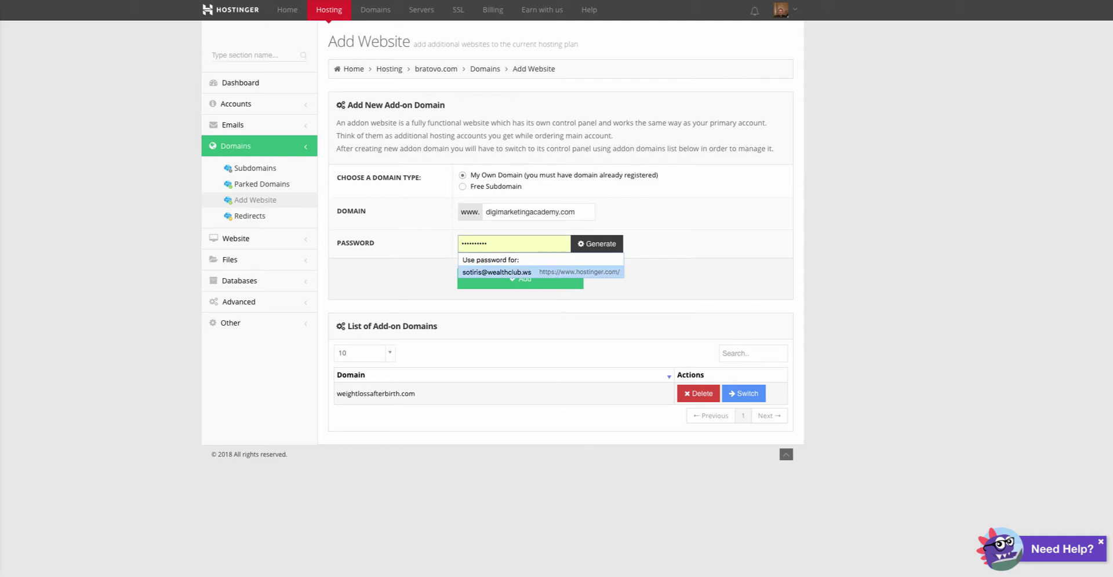
key("Up")
key("Down")
key("Return")
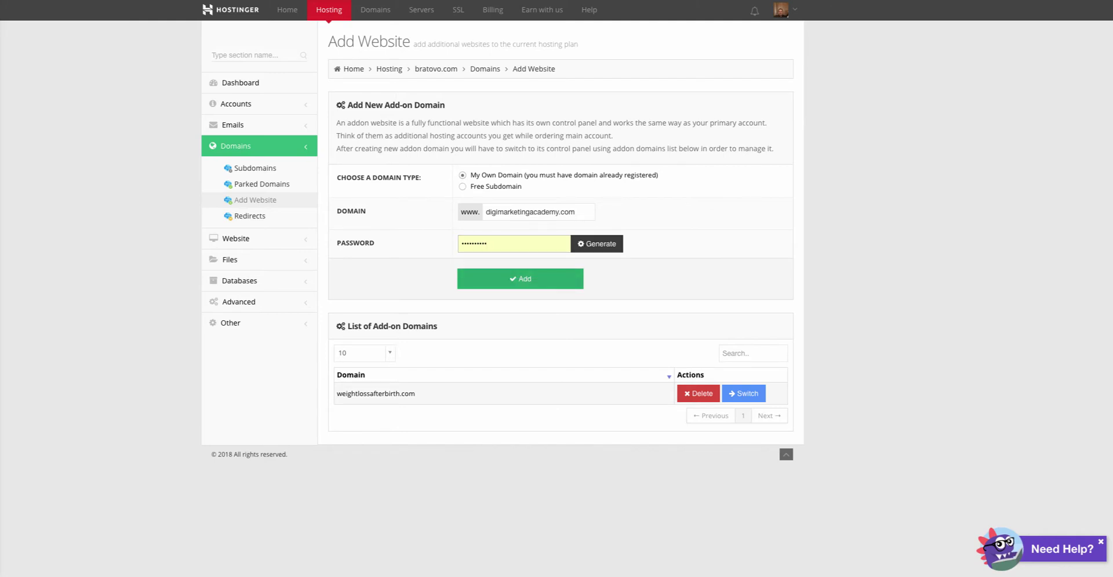
key("Return")
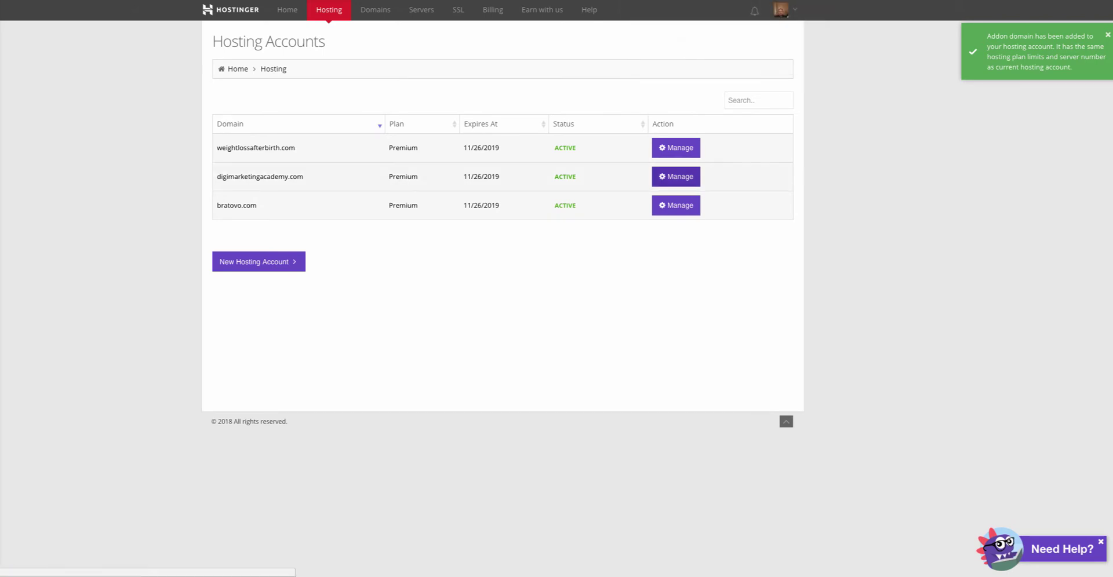
Step: Open the hosting management page for digimarketingacademy.com and look through its control panel sections
left_click(676, 176)
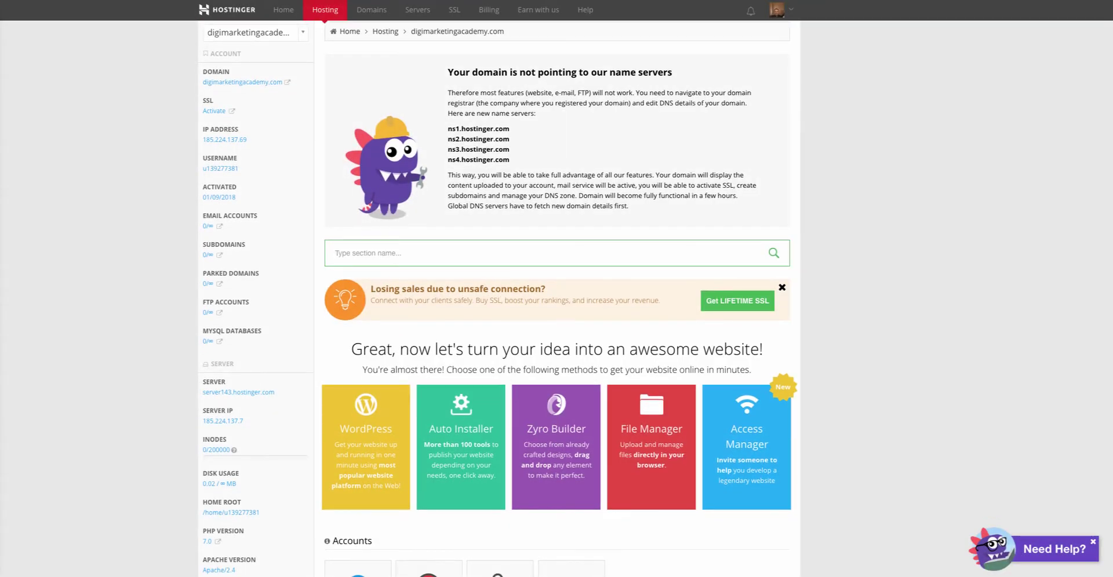
scroll(557, 299, "down", 3)
scroll(426, 430, "down", 7)
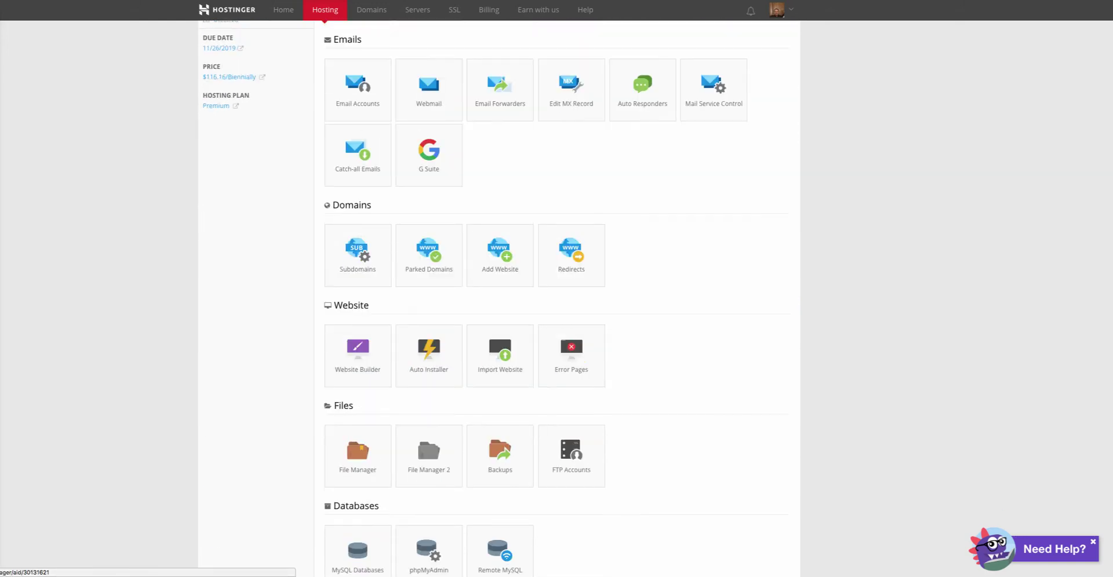
scroll(426, 430, "down", 5)
scroll(556, 299, "down", 2)
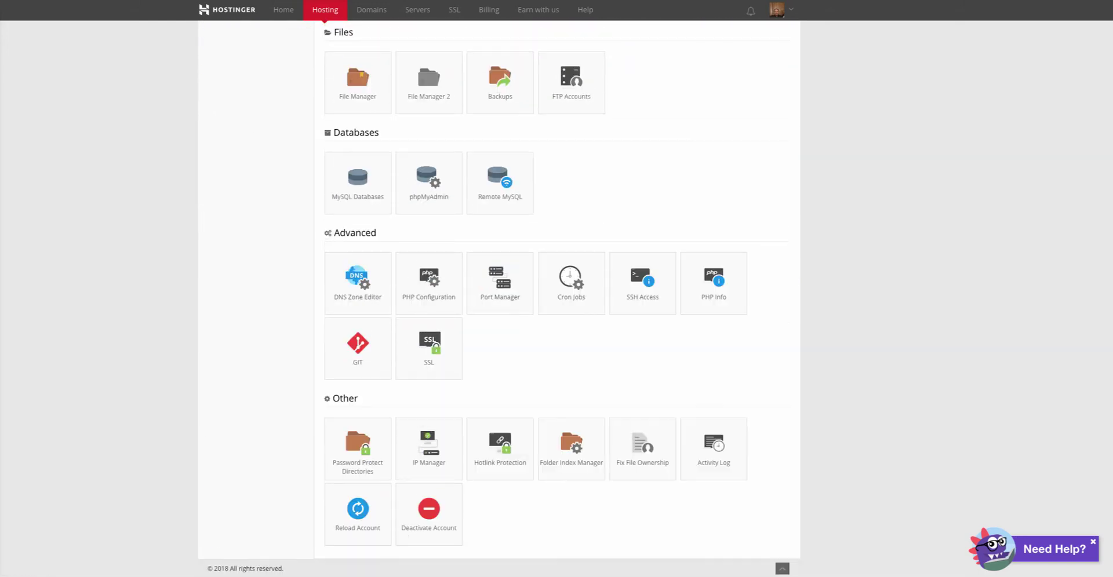
Step: Open the WordPress installation form for digimarketingacademy.com from its hosting management page
scroll(556, 299, "up", 15)
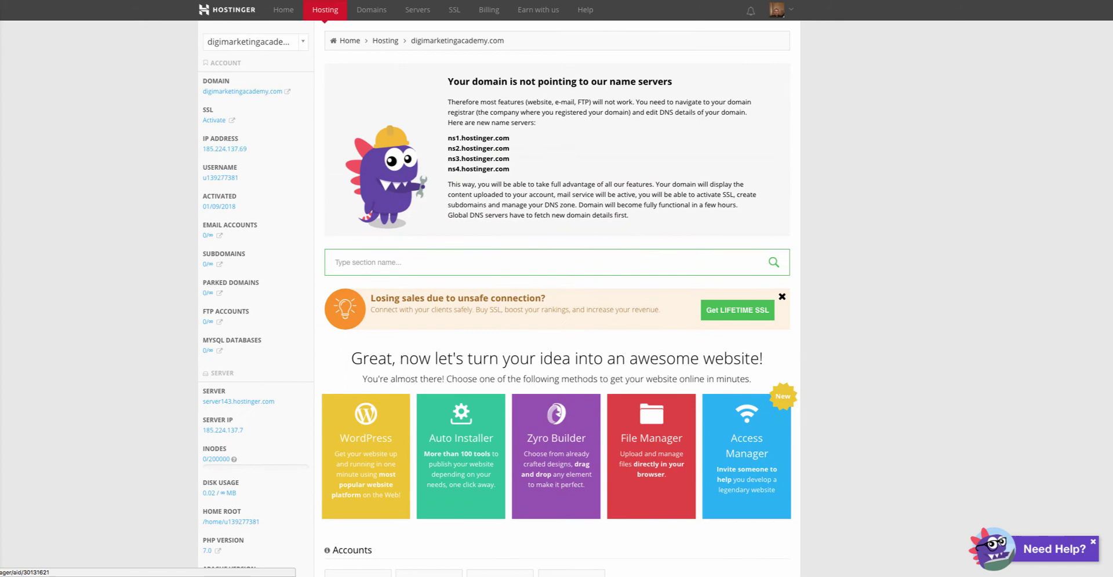
scroll(556, 299, "down", 1)
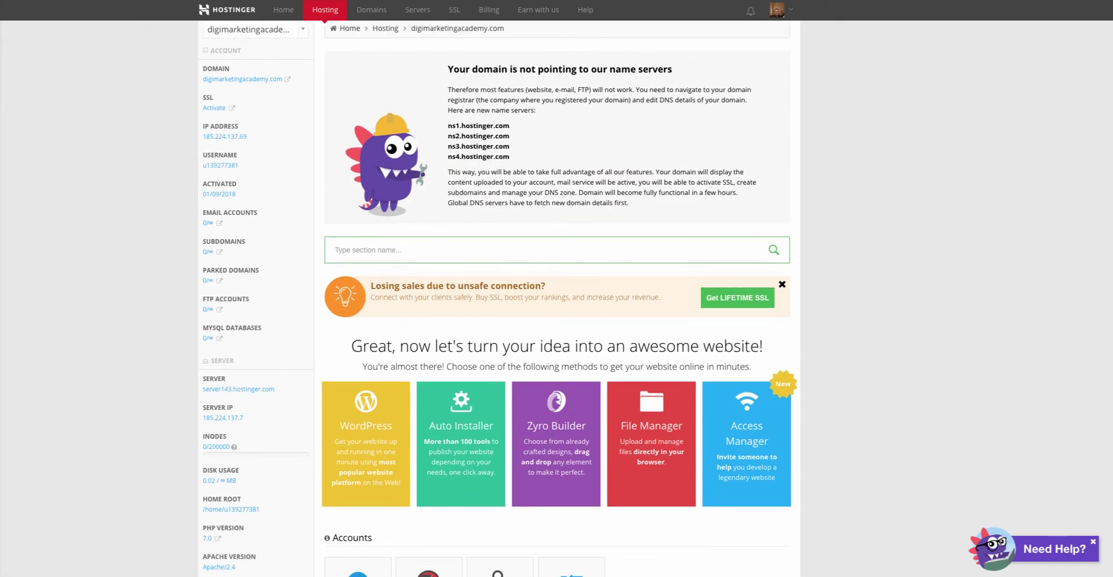
scroll(556, 299, "down", 1)
scroll(557, 300, "down", 1)
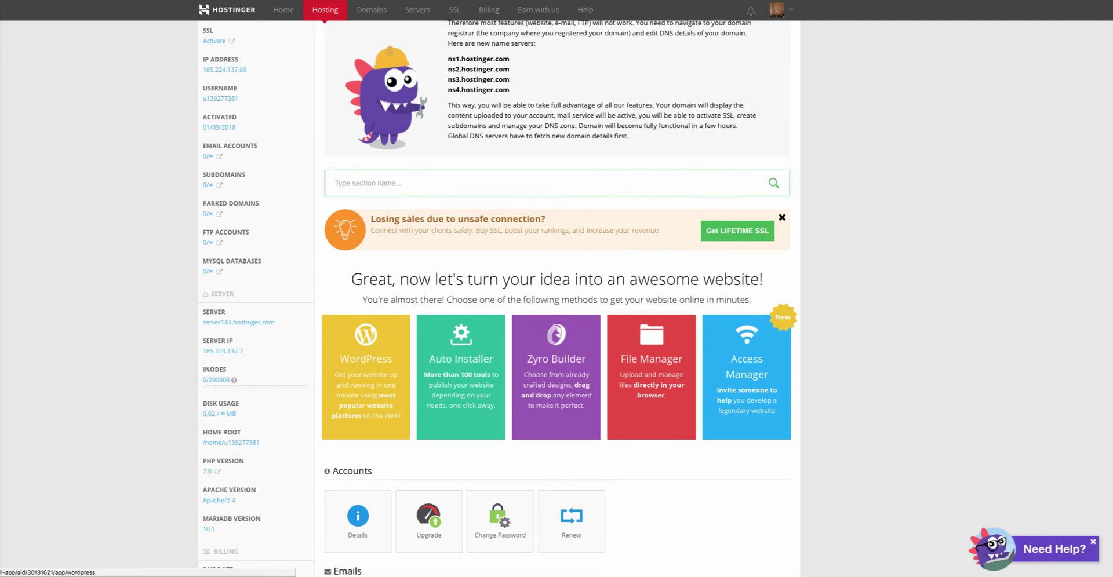
left_click(365, 377)
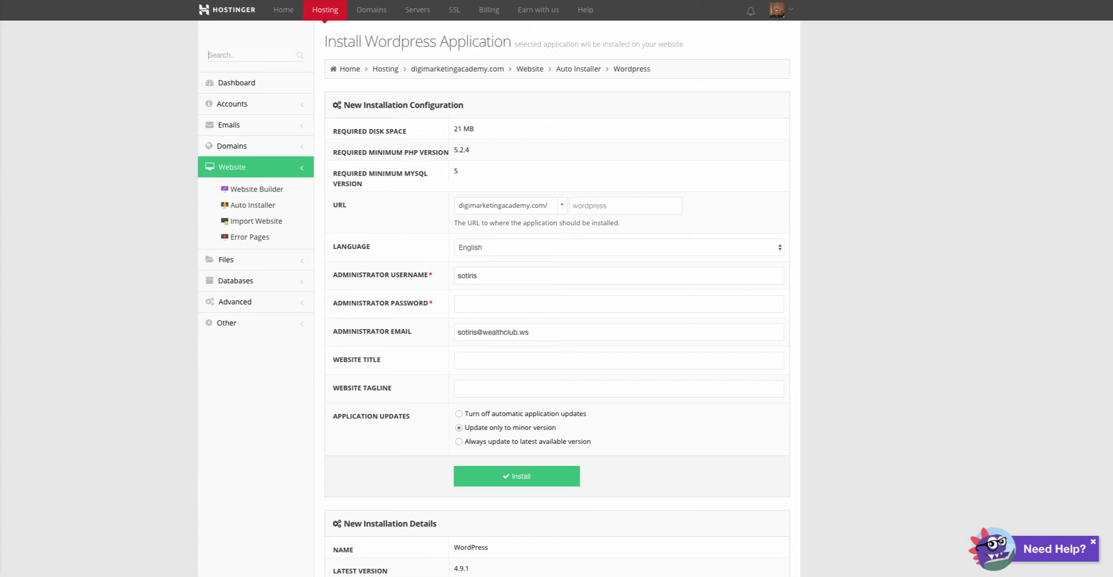
left_click(478, 275)
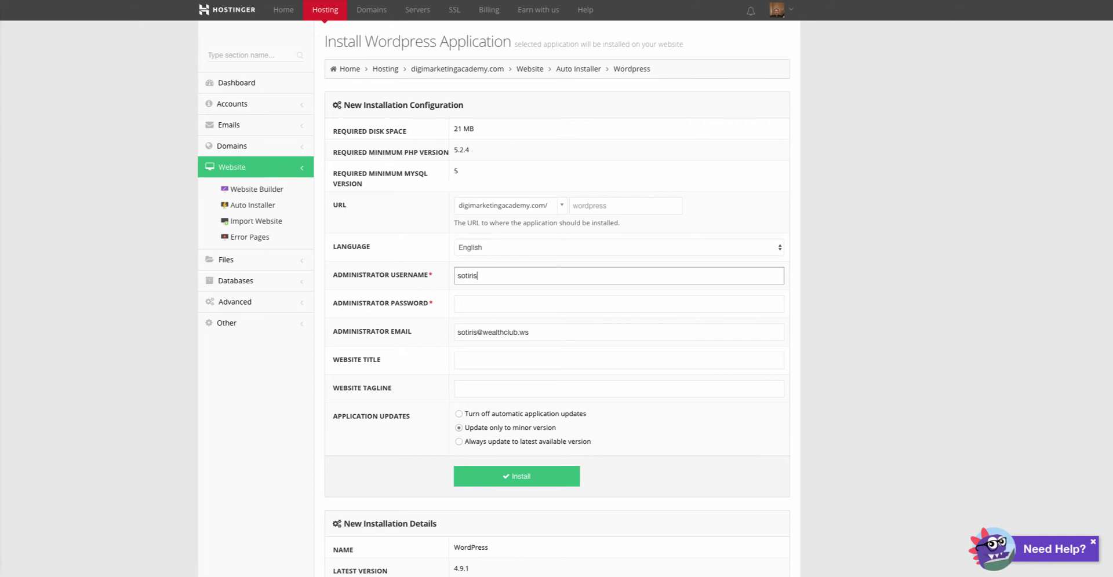
key("shift+Left")
key("shift+Left")
key("shift+Left")
key("shift+Left")
key("shift+Left")
key("shift+Left")
key("shift+Left")
key("Down")
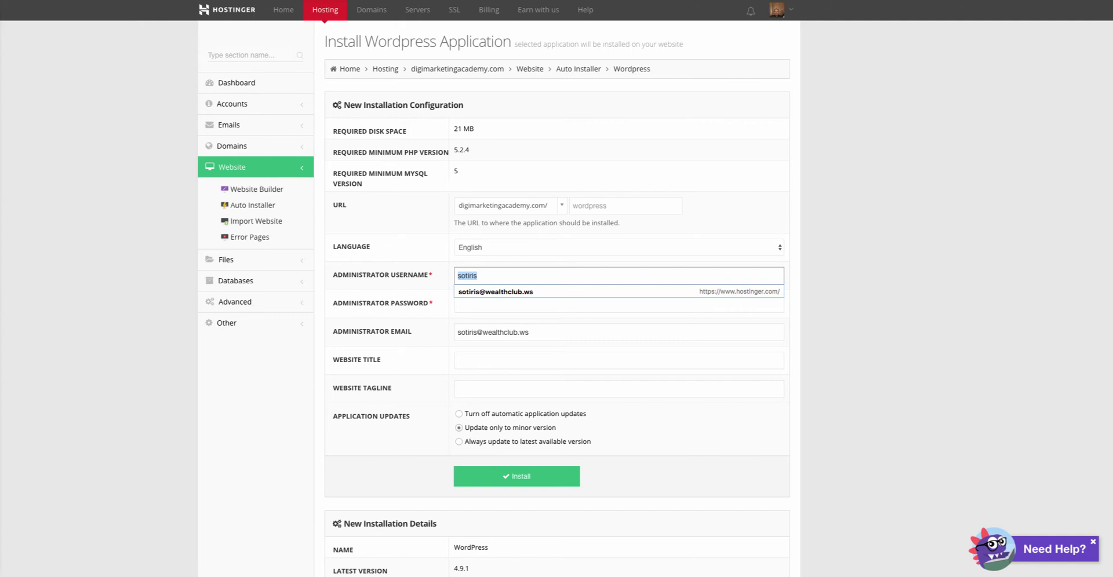
key("Down")
key("Up")
Step: Enter "Digi Marketing Academy.Com" as the website title for the WordPress installation
left_click(457, 360)
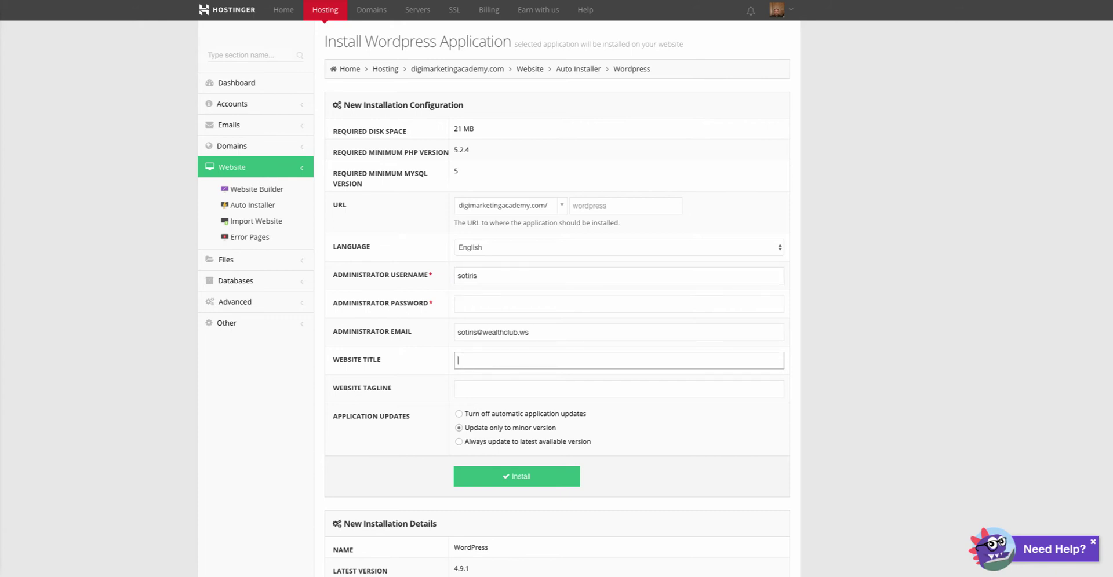
type("Digi Marketing Academy.Com")
Step: Set the website tagline to "Teaching You Digital Marketing Strategies To Grow Your Online Business"
left_click(457, 389)
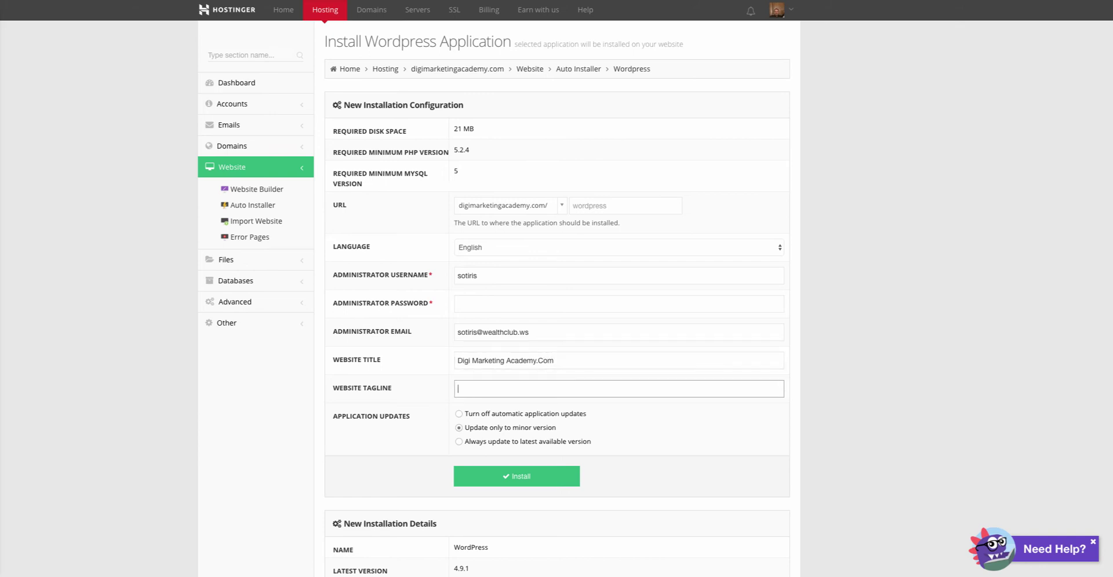
type("Teaching You Digital Marketing S")
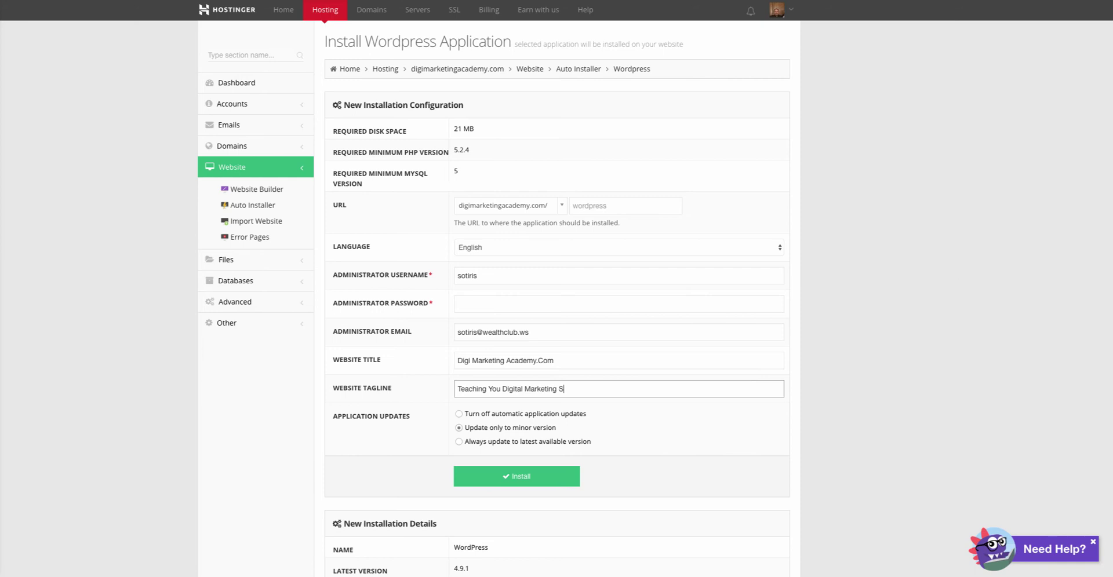
type("trategies To Grow Your Online Bu")
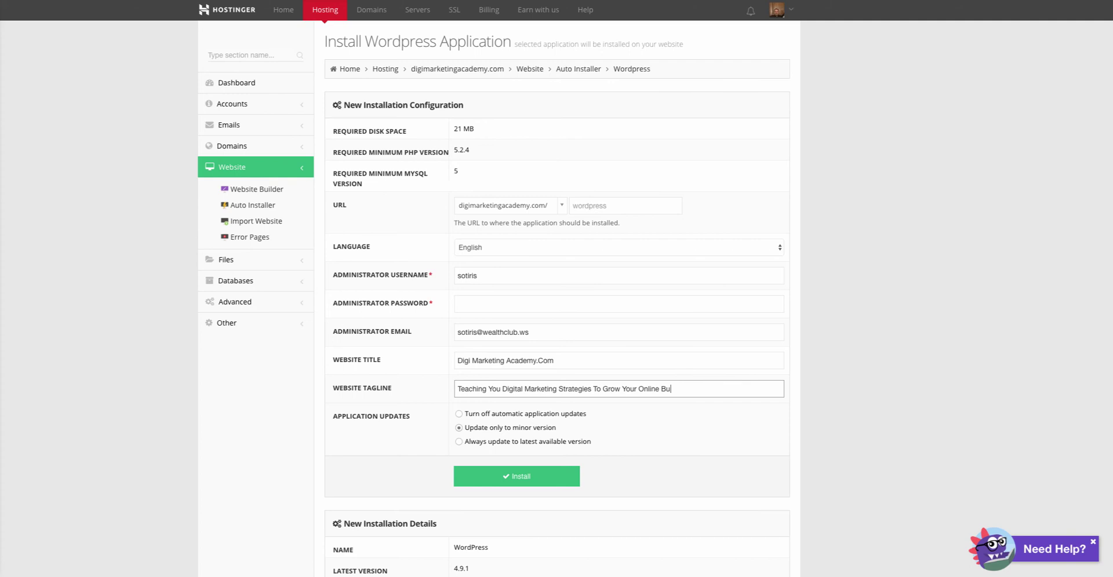
type("siness")
Step: Review the installation configuration and details, and install WordPress on digimarketingacademy.com
scroll(493, 299, "down", 1)
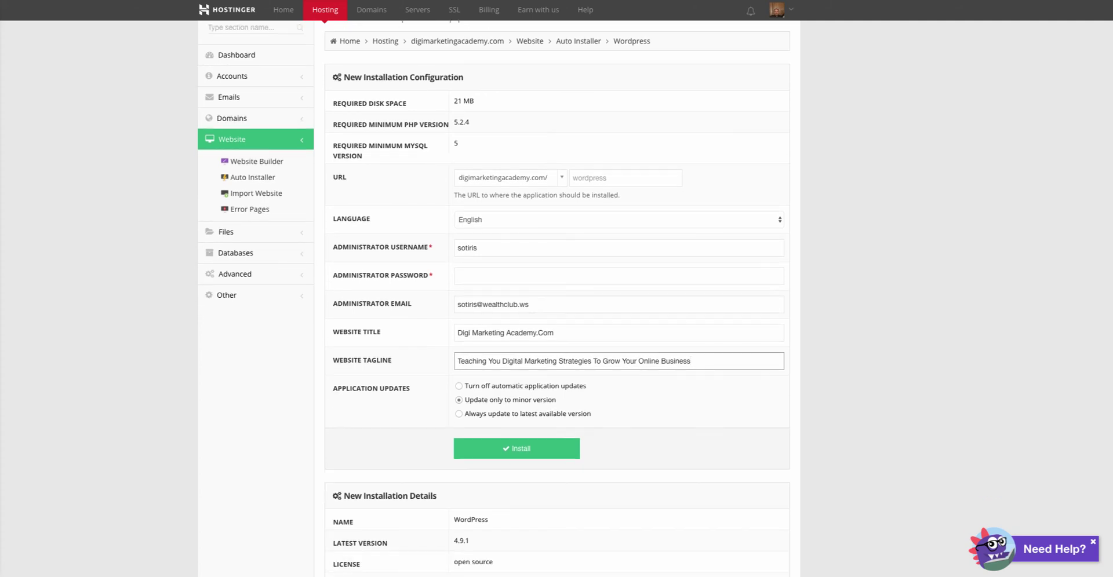
scroll(557, 299, "down", 2)
scroll(556, 299, "up", 1)
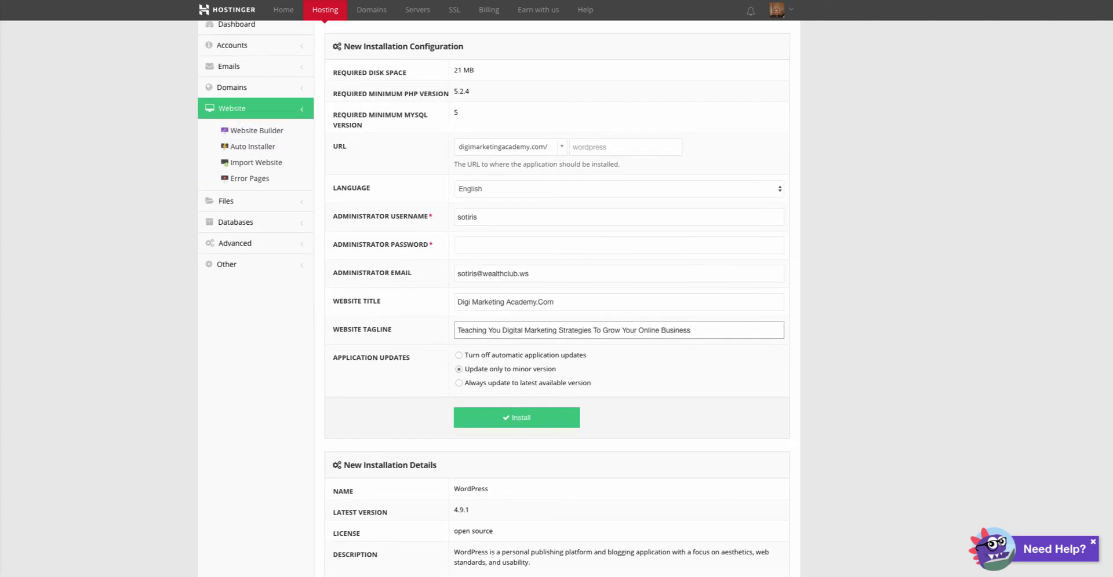
scroll(557, 299, "up", 2)
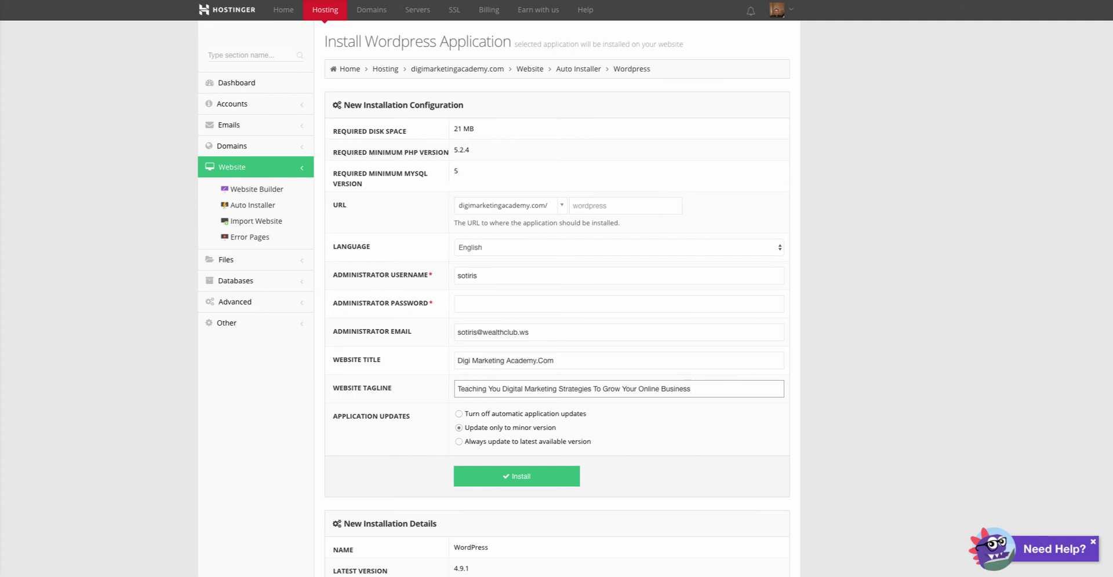
scroll(557, 290, "down", 3)
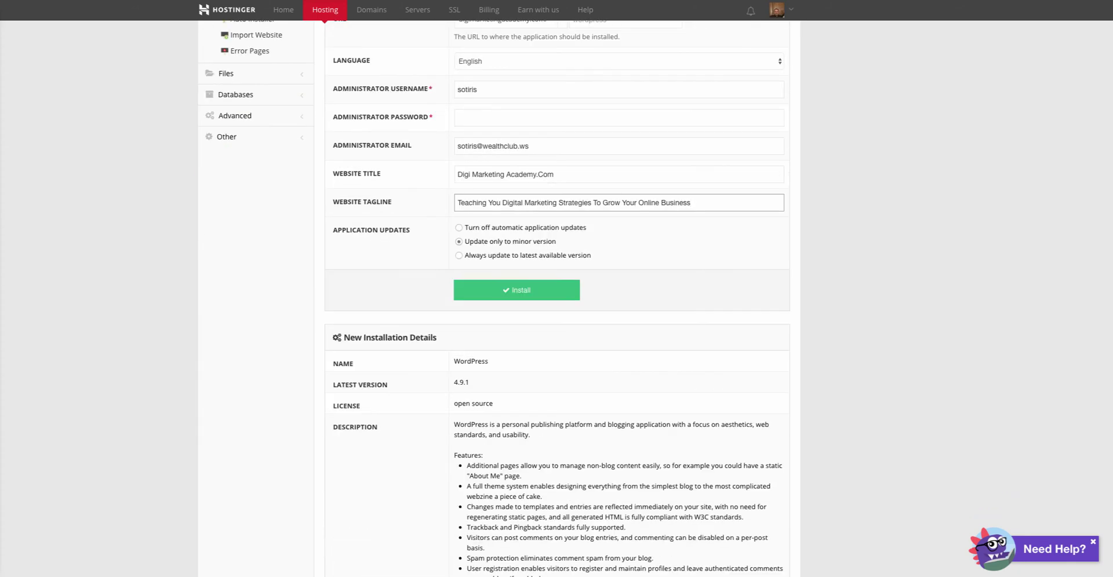
scroll(556, 290, "up", 3)
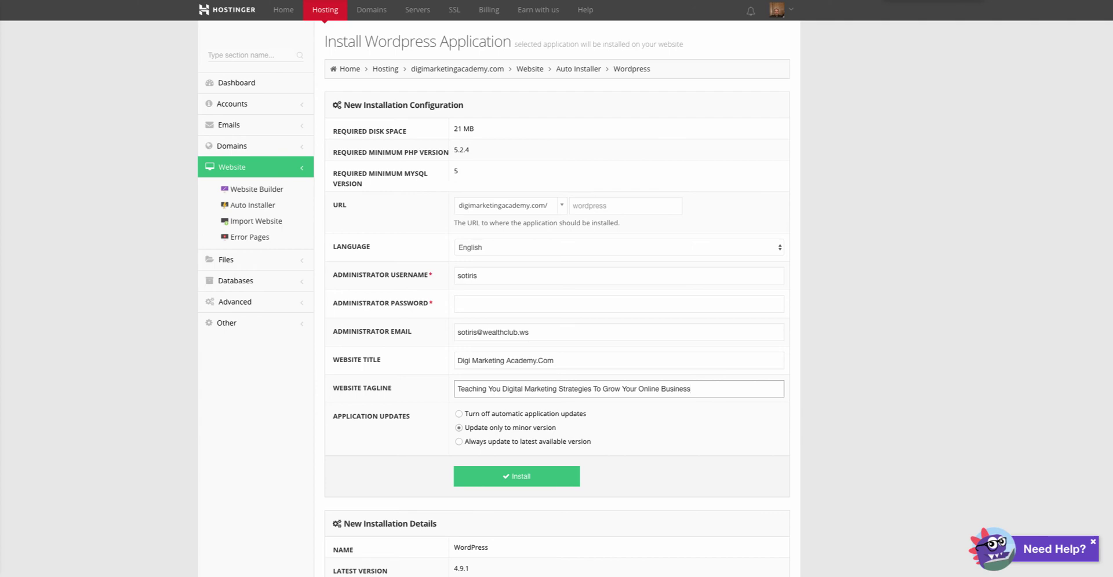
scroll(556, 290, "down", 5)
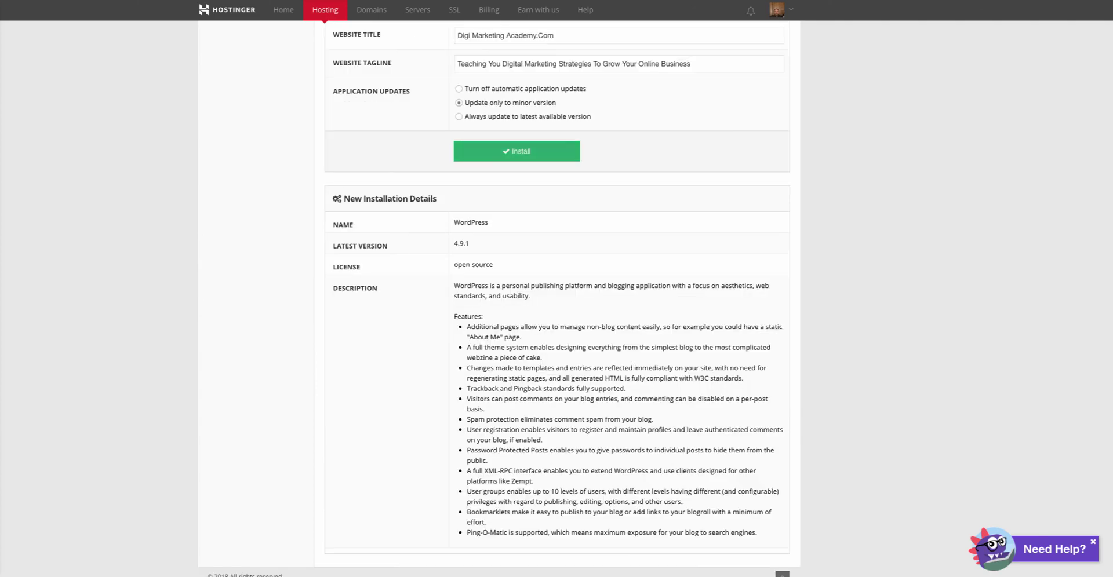
left_click(516, 152)
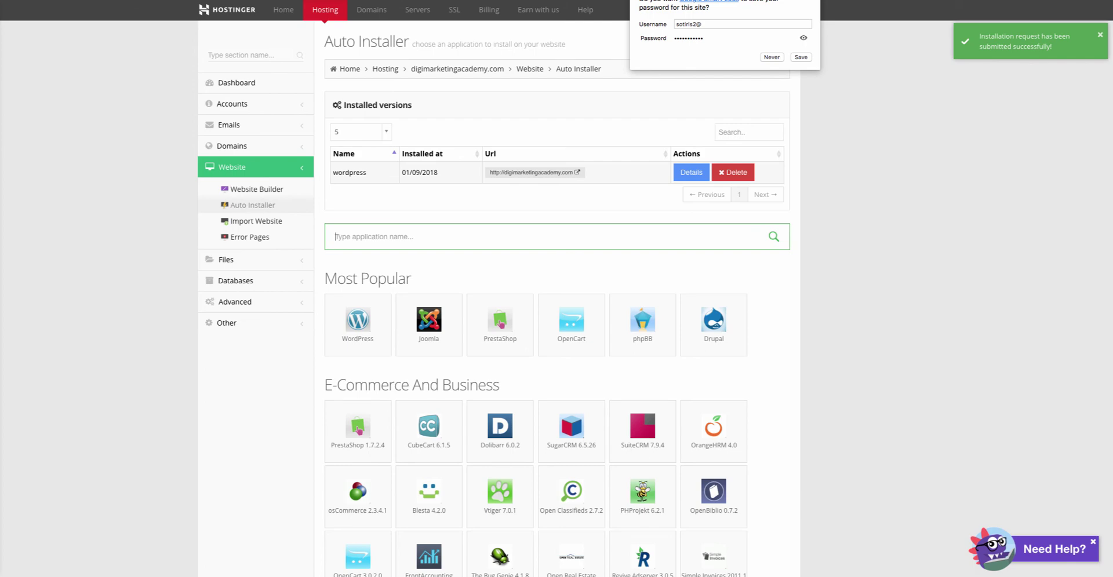
Step: Look through the installed versions and the catalogue of applications offered by the Auto Installer
scroll(556, 289, "down", 3)
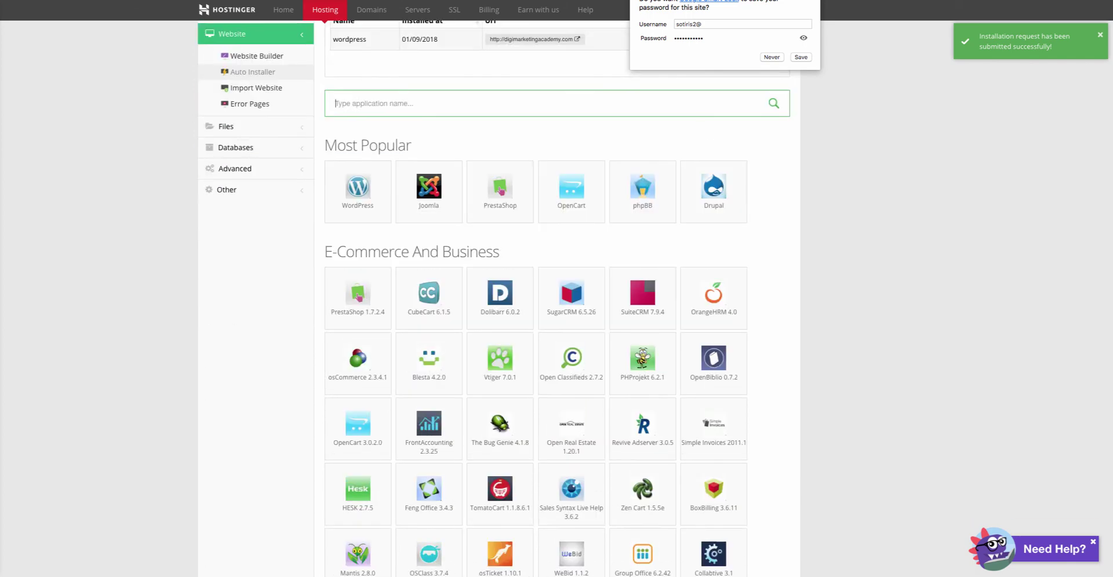
scroll(556, 290, "up", 2)
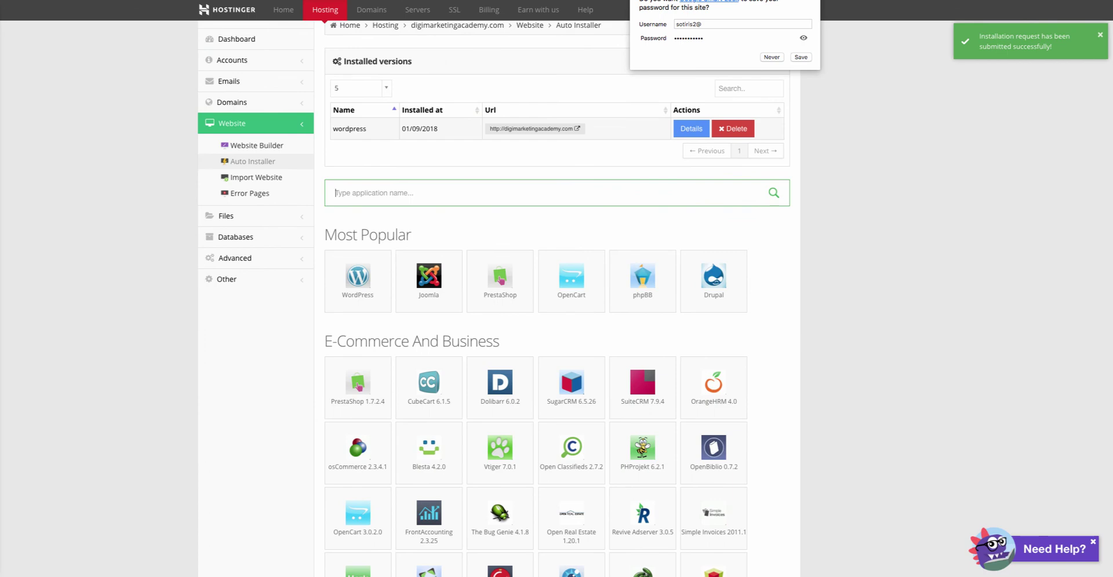
scroll(556, 290, "down", 15)
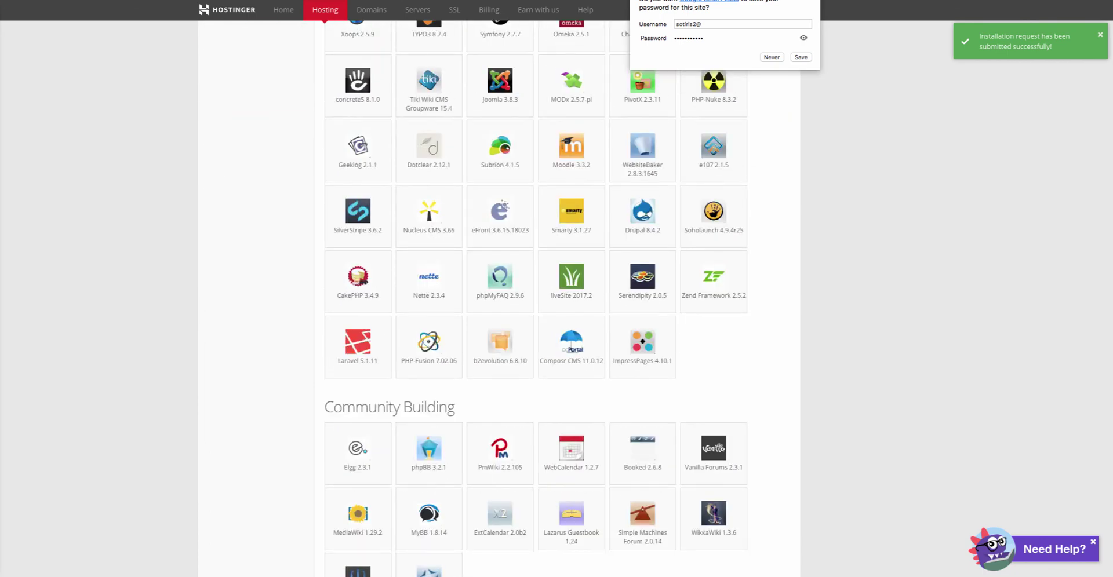
scroll(556, 290, "down", 9)
scroll(557, 289, "up", 20)
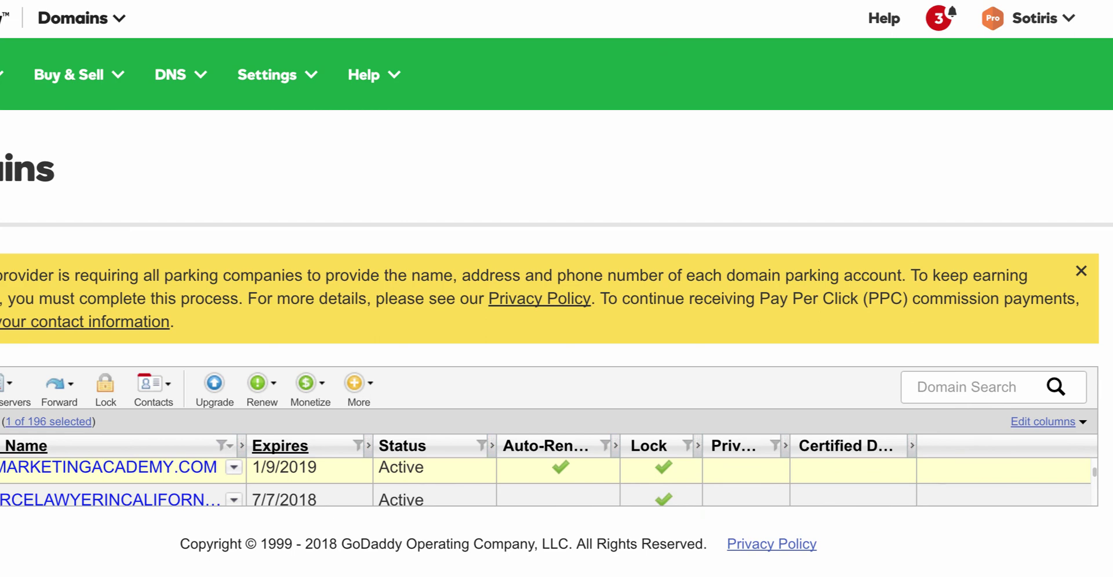
Step: Switch to the browser window showing the GoDaddy domain list and enter digimarketingacademy.com as the web address to visit
type("di")
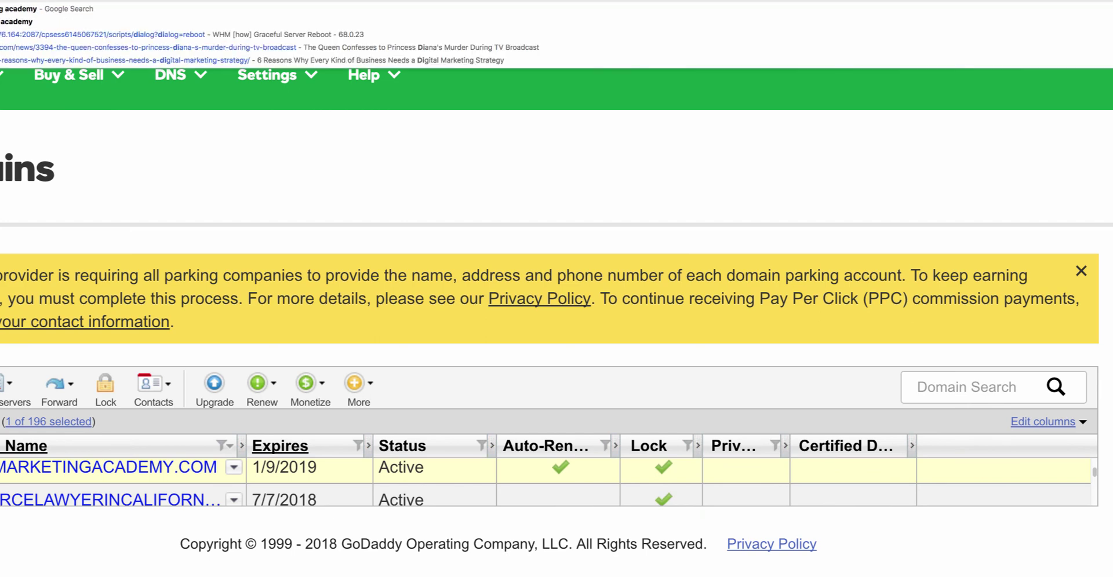
type("gimarket")
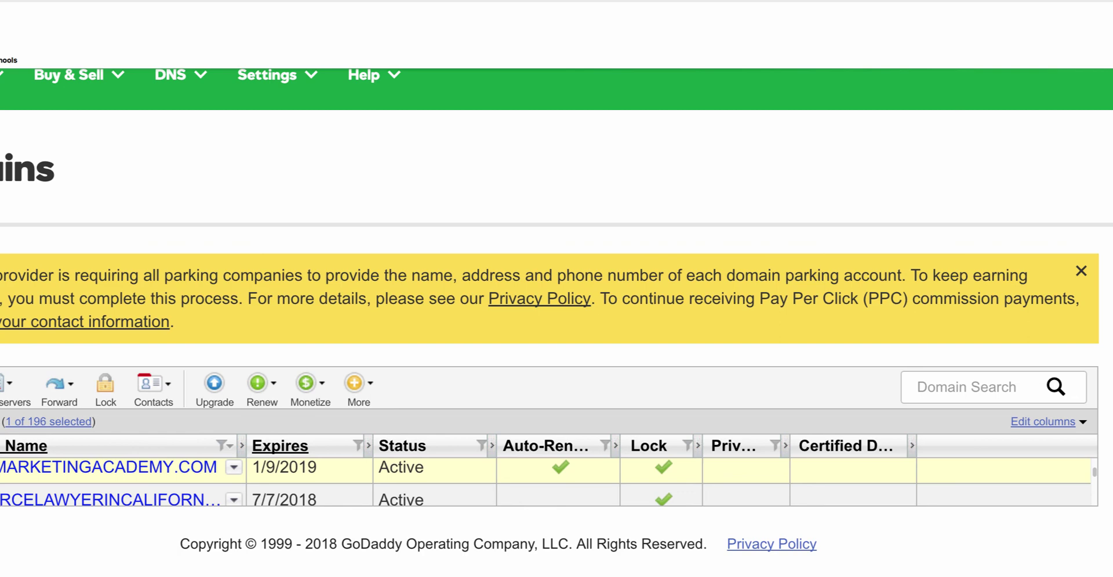
type("ing")
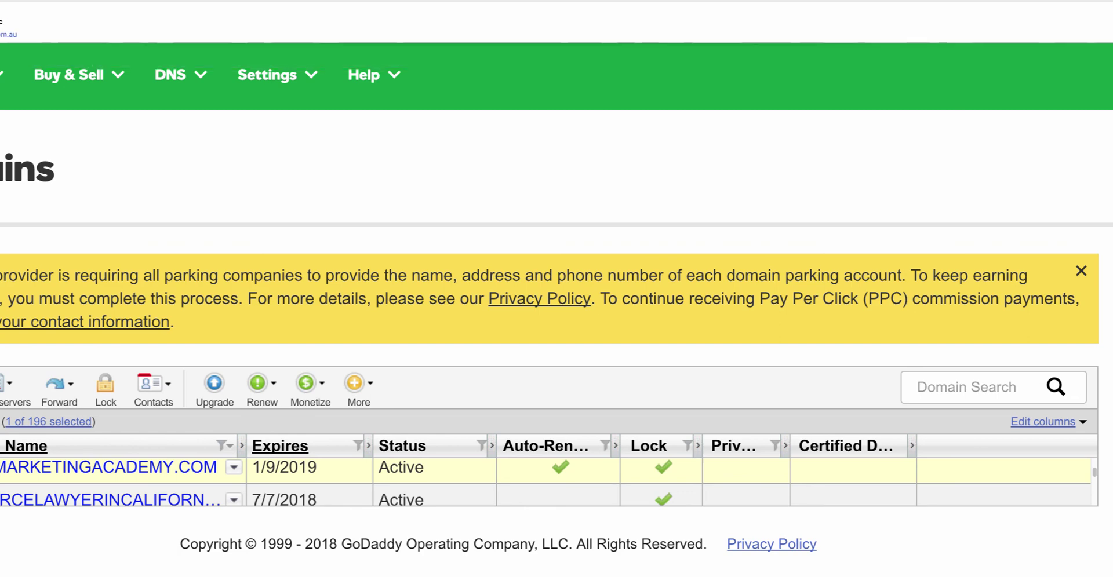
type("a")
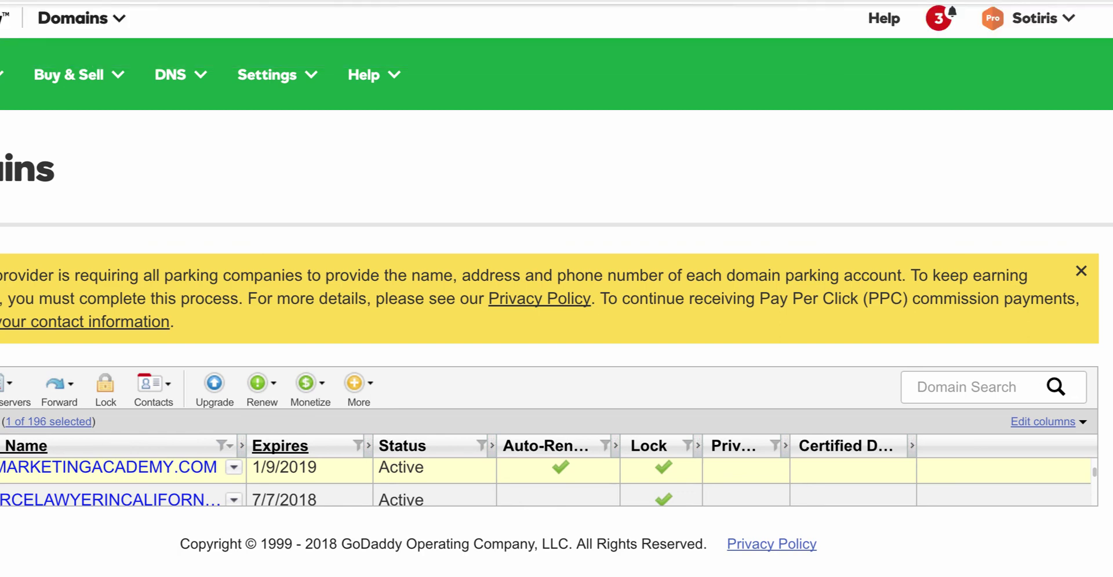